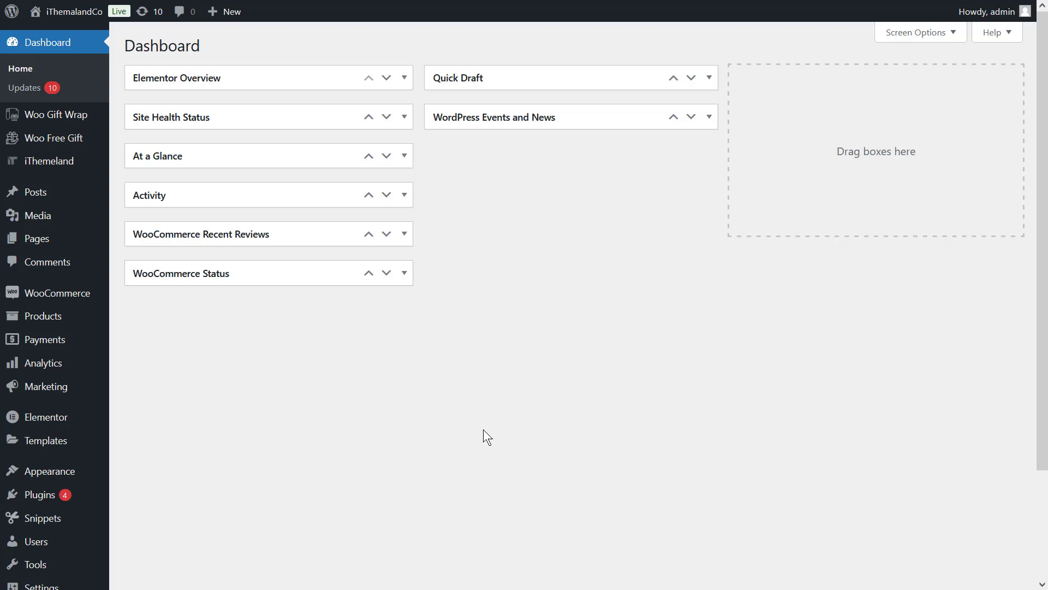
Open Tools > Export and choose Posts as the content to export.
scroll(496, 431, down, 3)
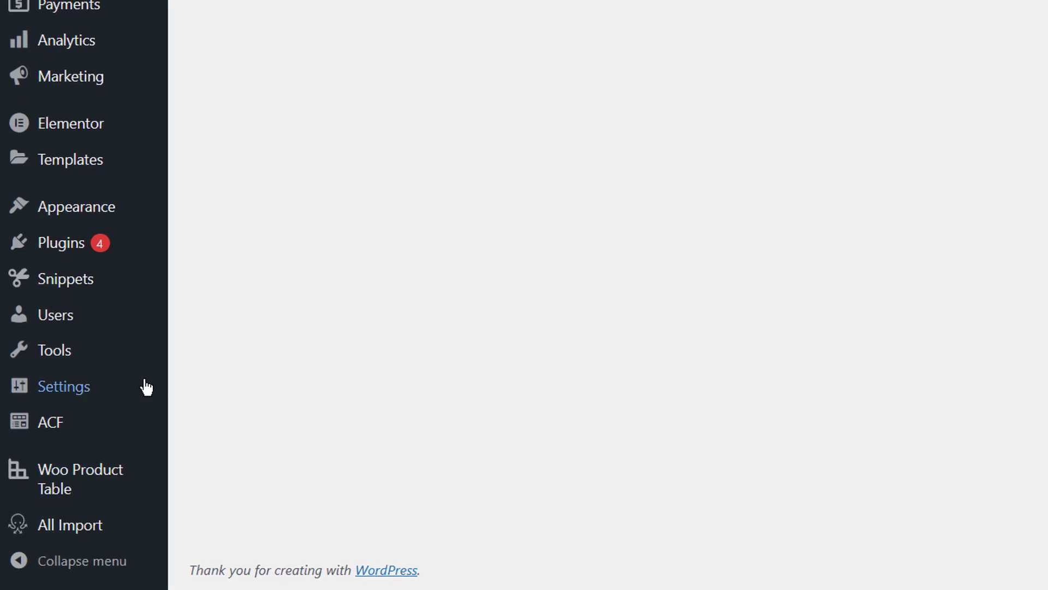
mouse_move(83, 362)
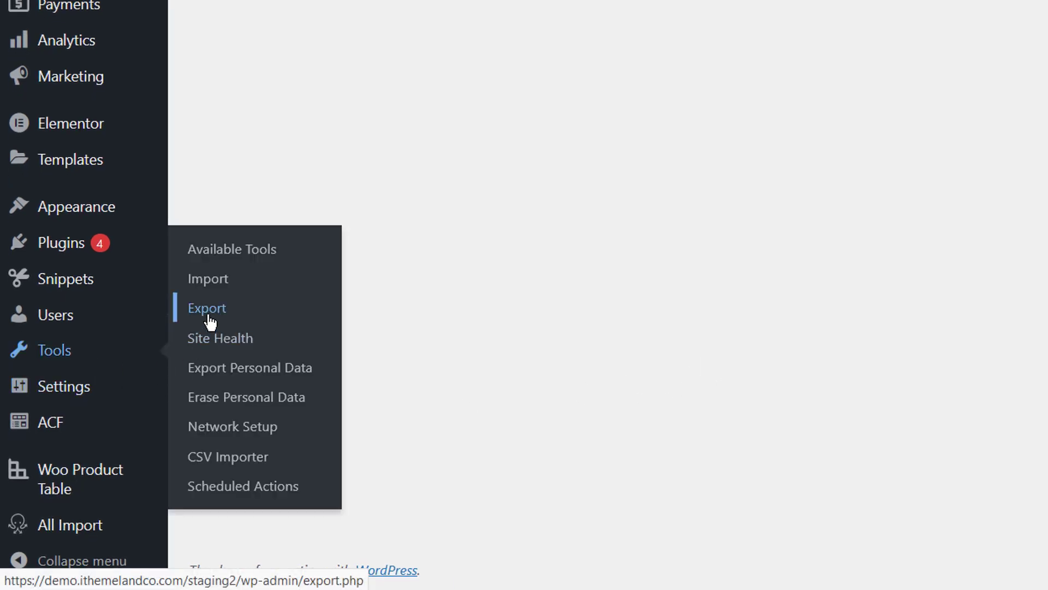
click(208, 312)
click(151, 214)
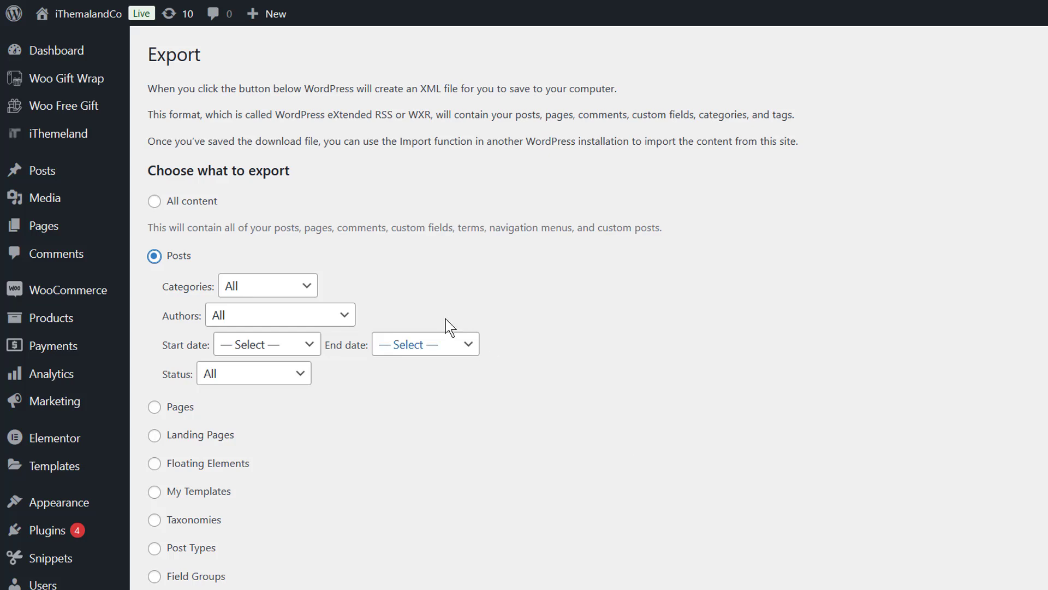
click(282, 286)
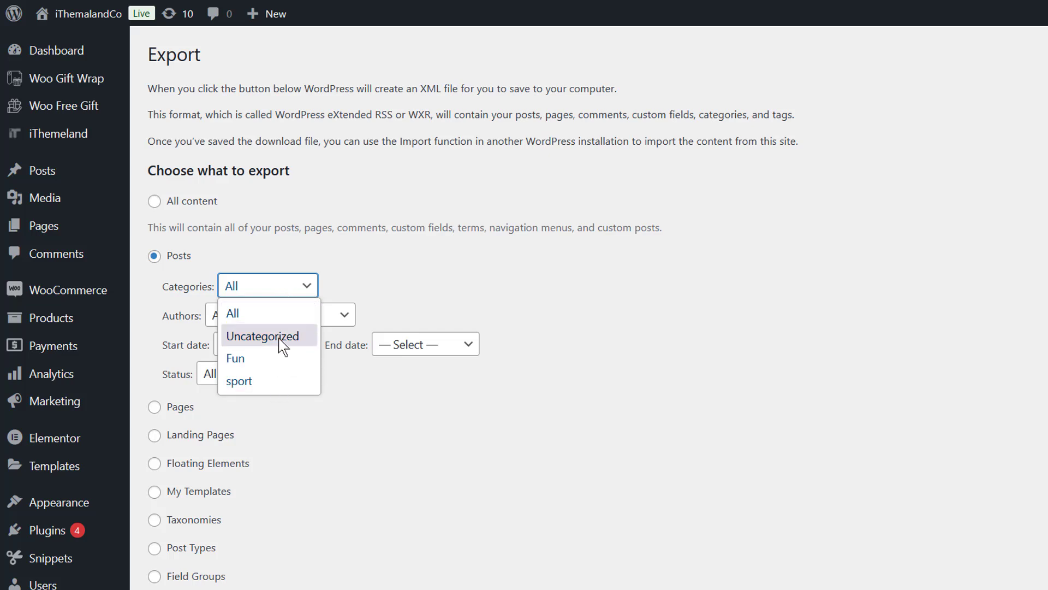
click(287, 297)
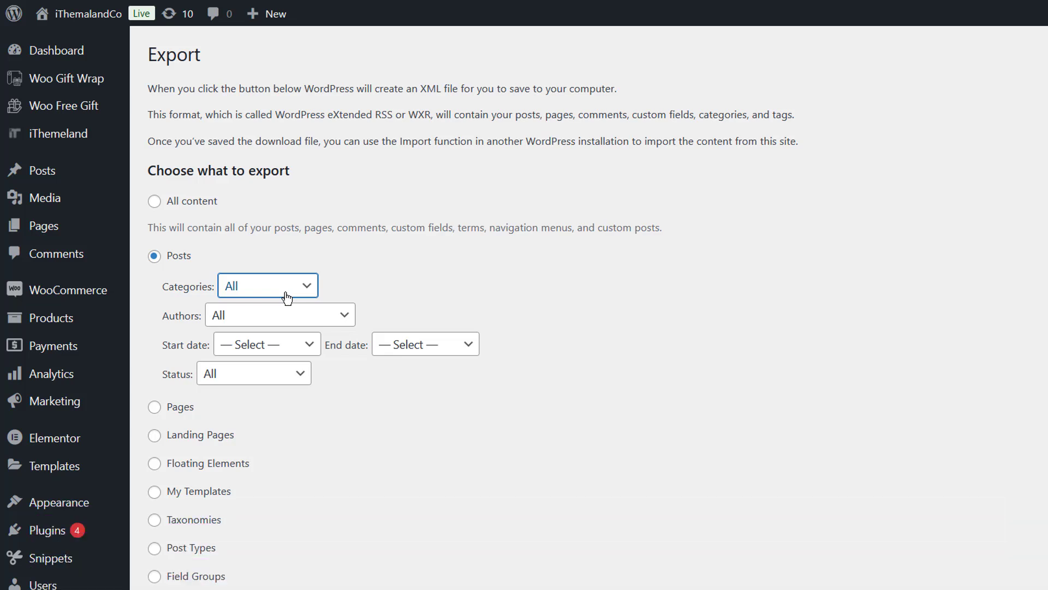
click(288, 316)
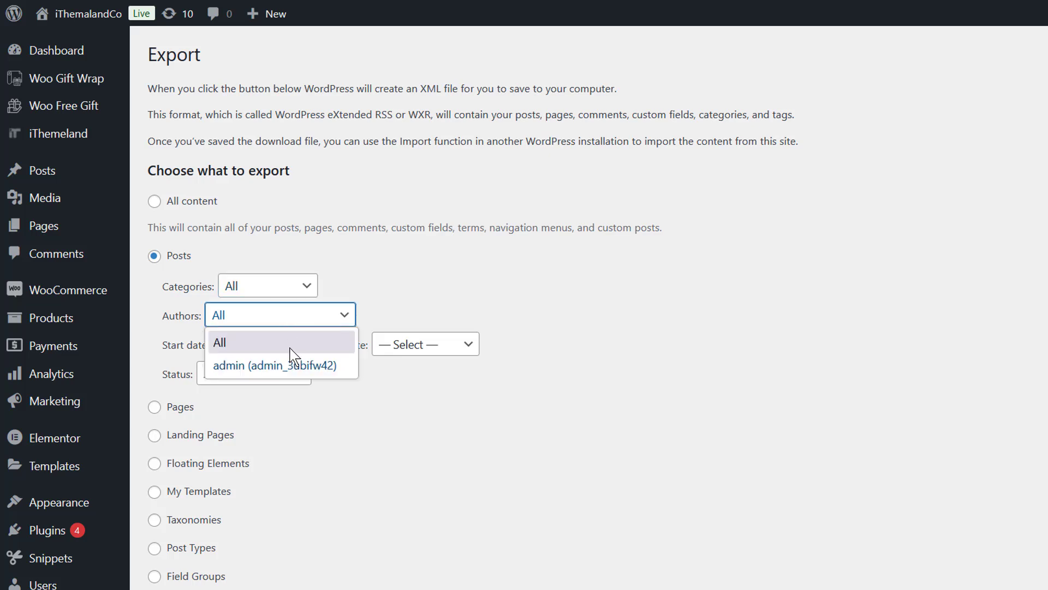
click(307, 317)
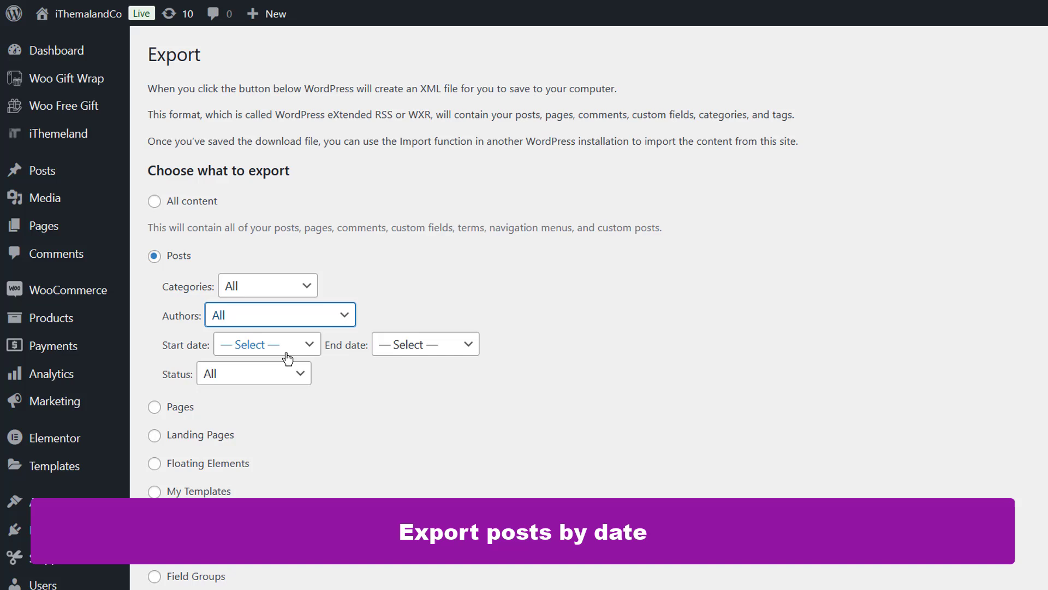
click(286, 353)
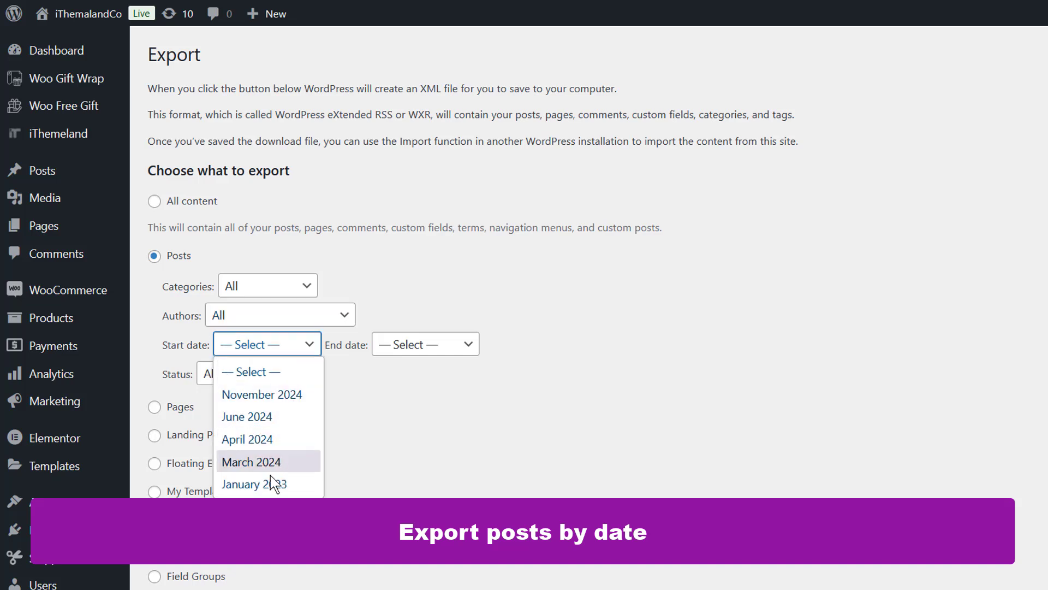
click(287, 350)
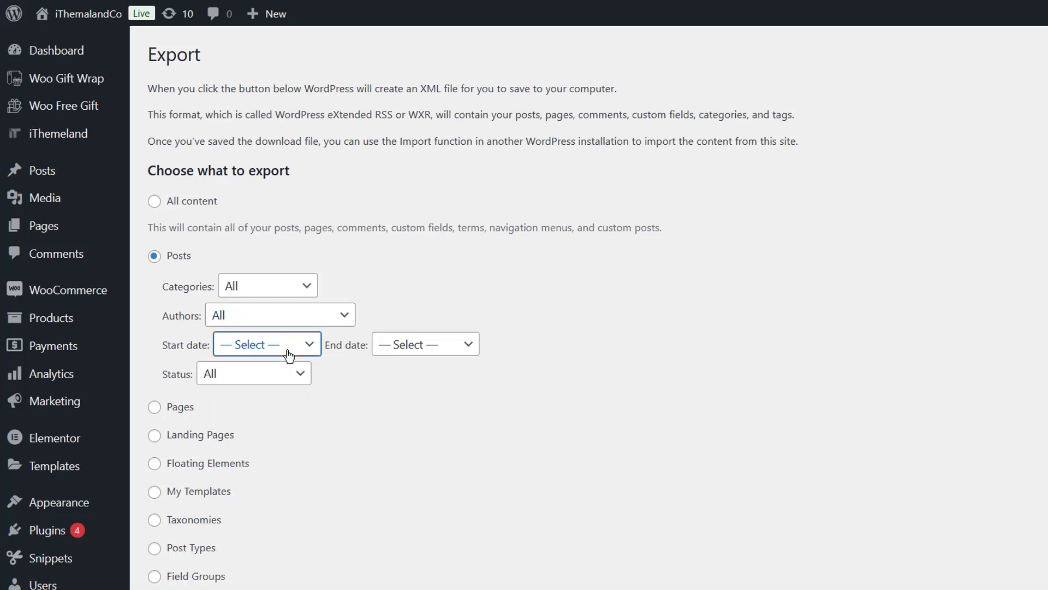
click(410, 355)
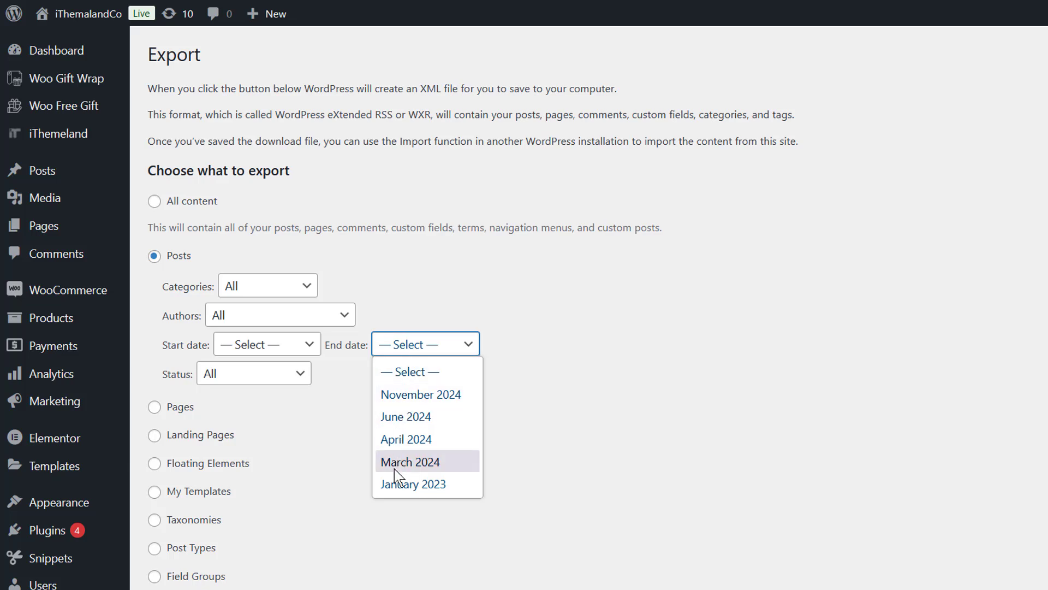
click(418, 354)
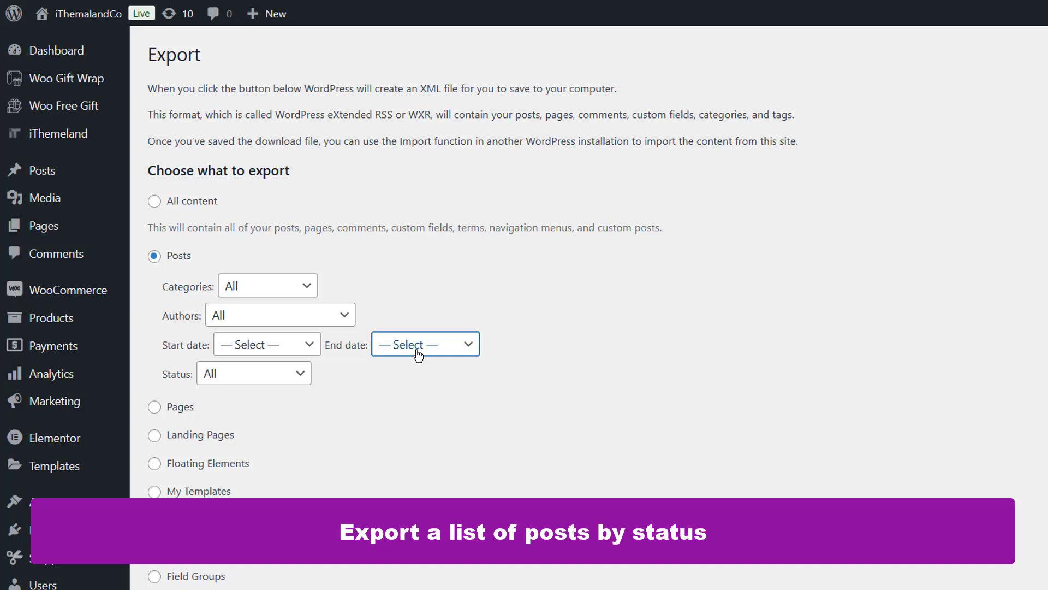
click(286, 375)
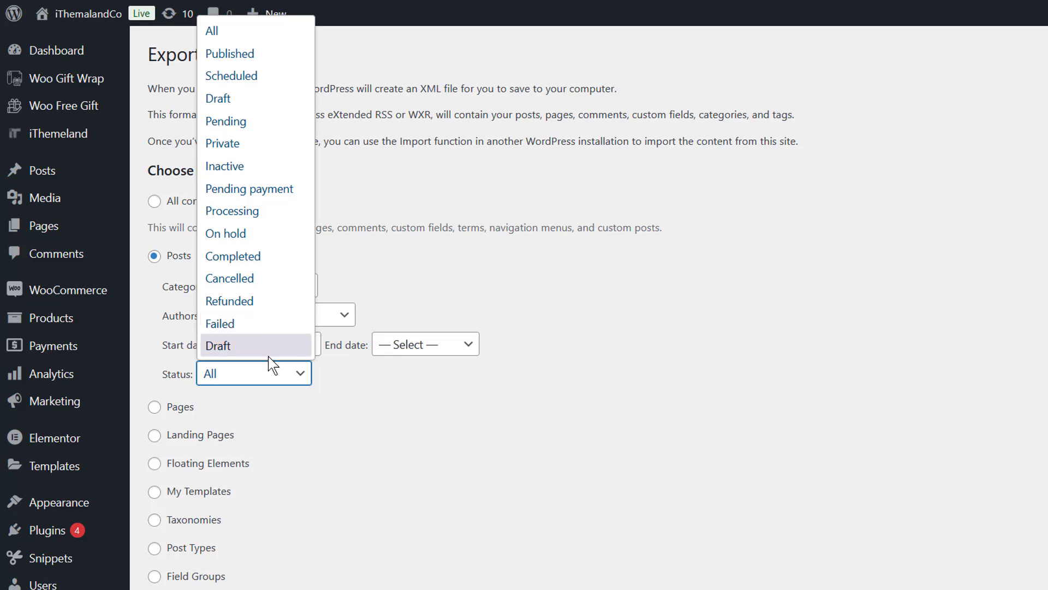
click(276, 370)
scroll(331, 428, down, 3)
scroll(330, 428, down, 2)
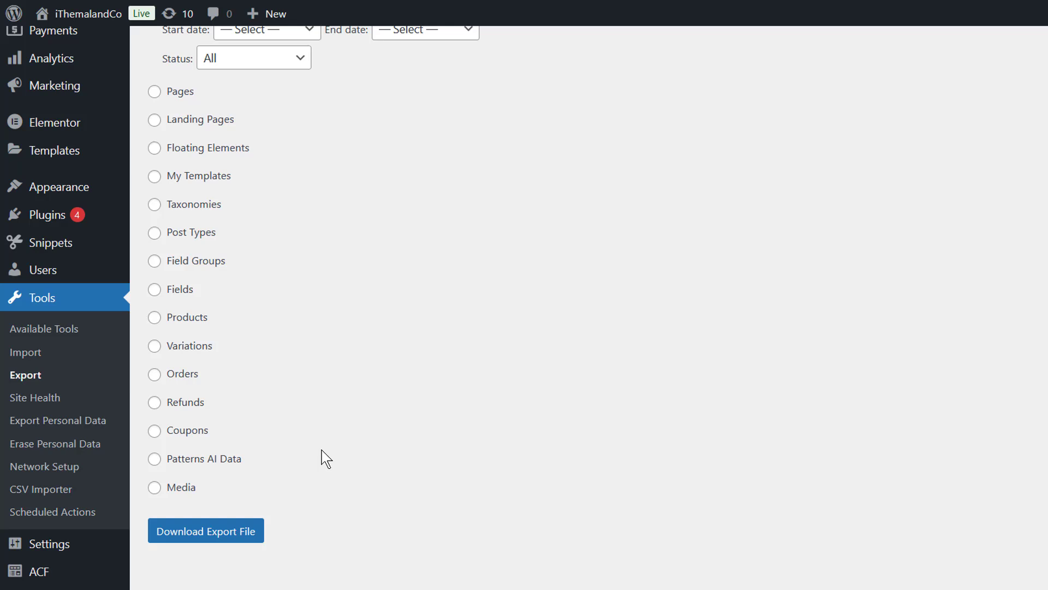
Download the Posts-only export file in XML format.
click(232, 533)
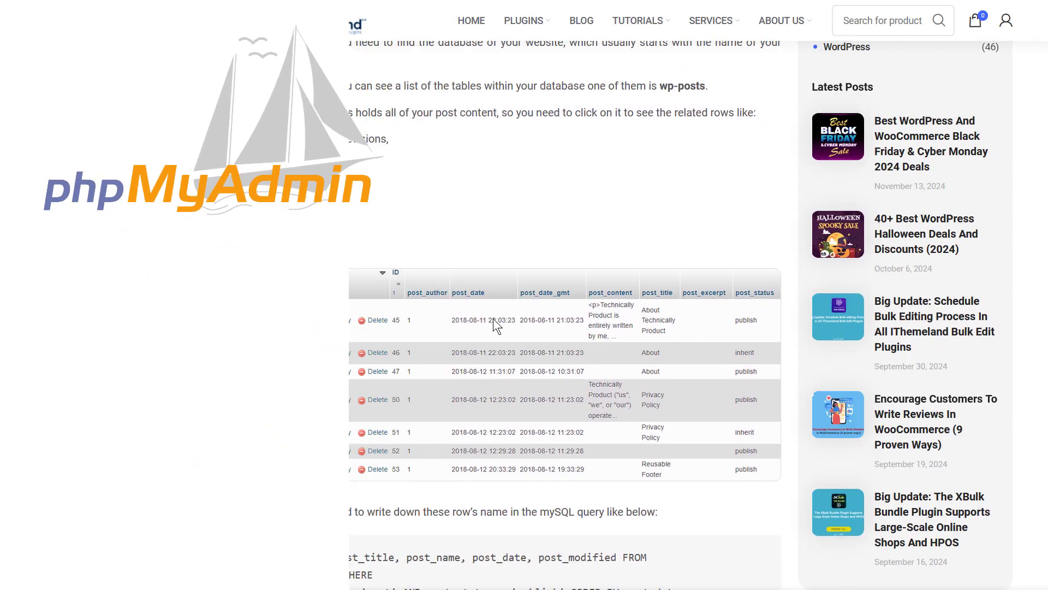
Copy the tutorial's SELECT query on wp_posts and paste it into phpMyAdmin's SQL tab.
scroll(493, 319, down, 5)
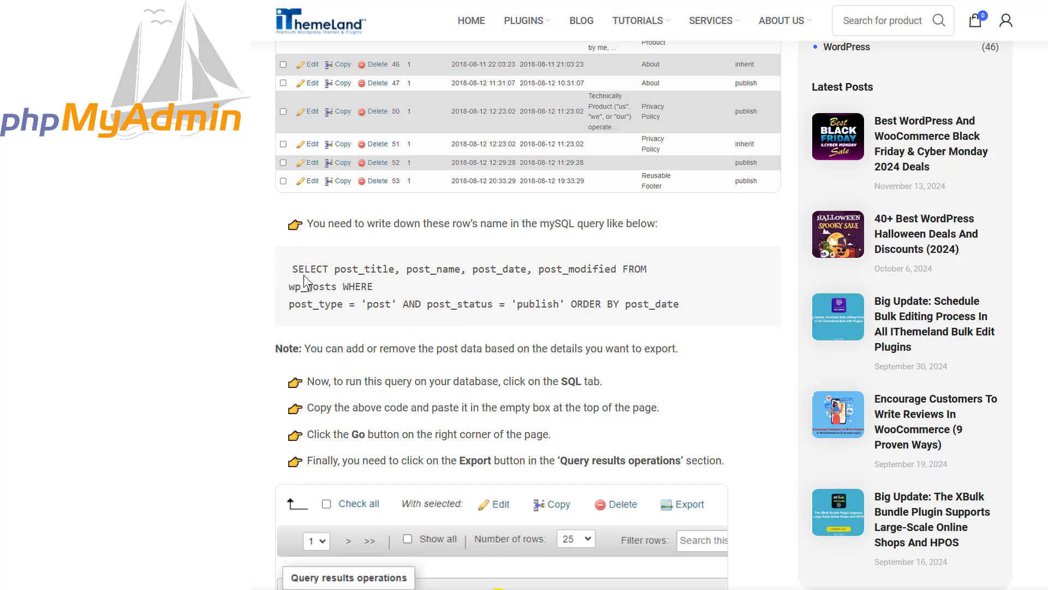
drag(289, 264, 680, 305)
key(ctrl+c)
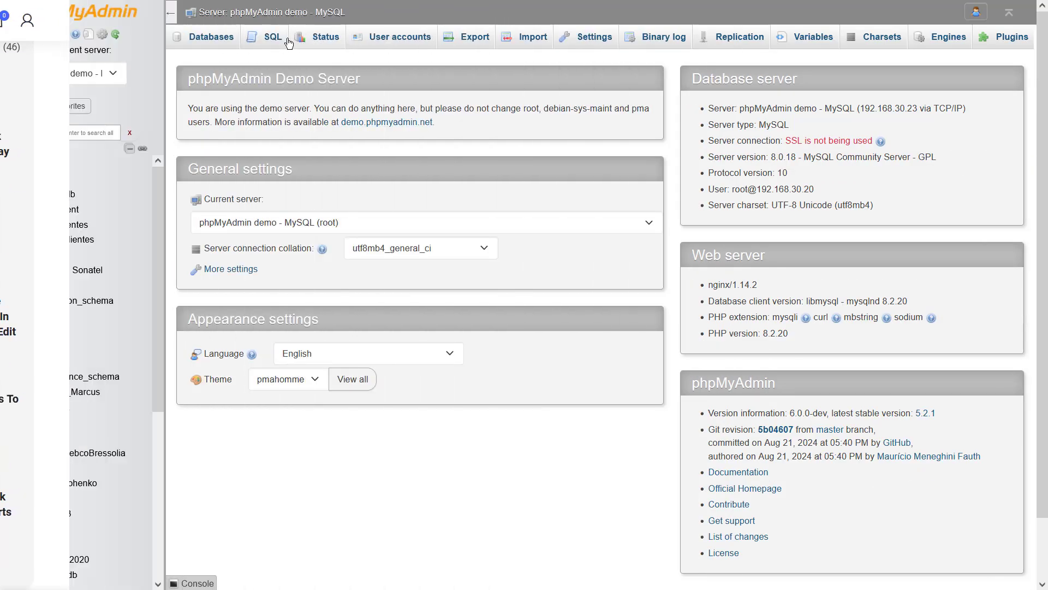
click(272, 38)
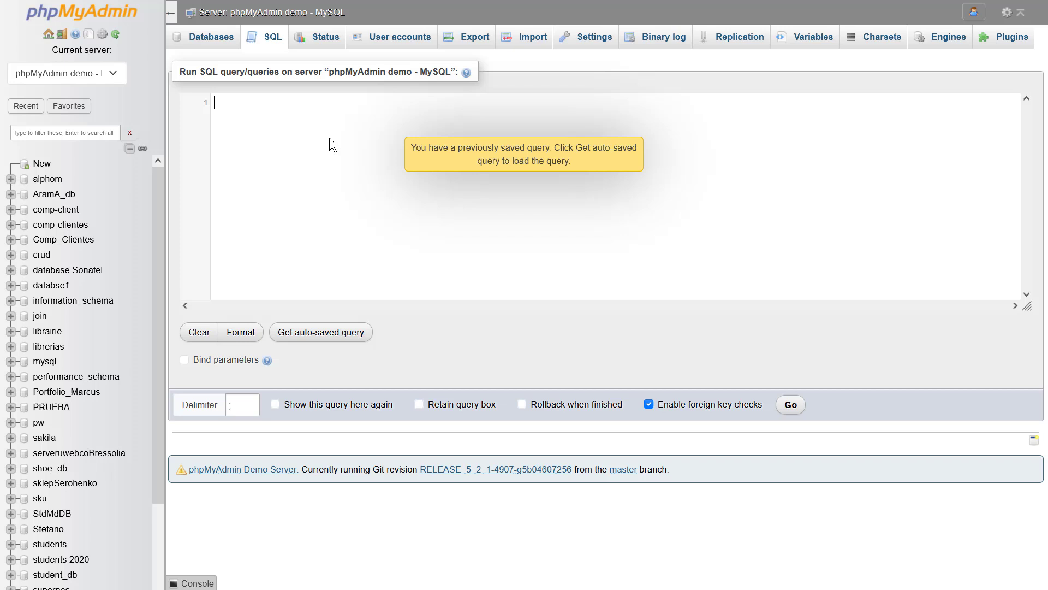
key(ctrl+v)
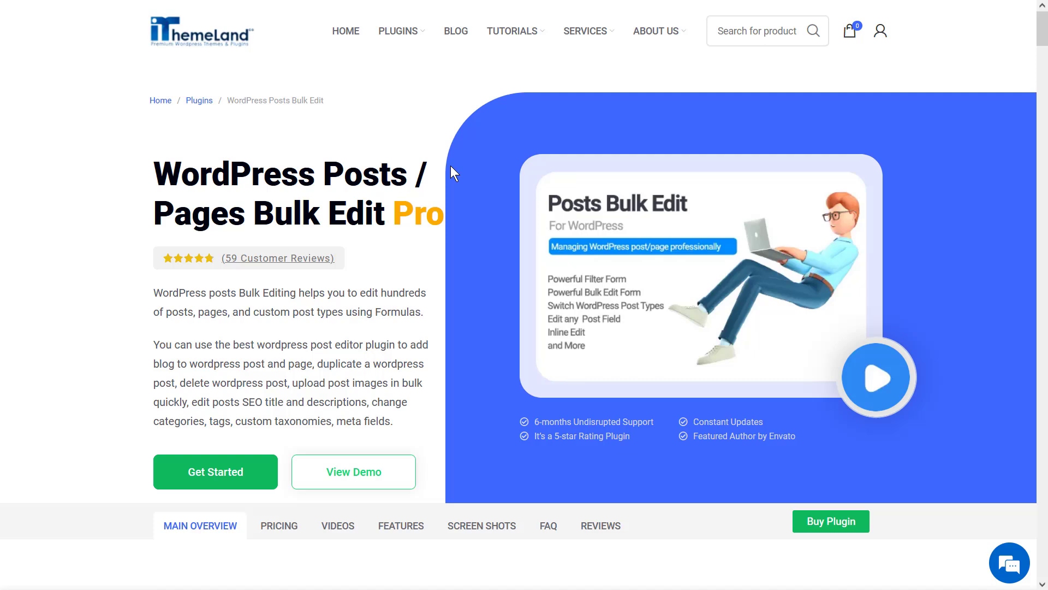
Scroll through the Bulk Edit plugin page's features, reviews, pricing plans and videos.
scroll(452, 166, down, 8)
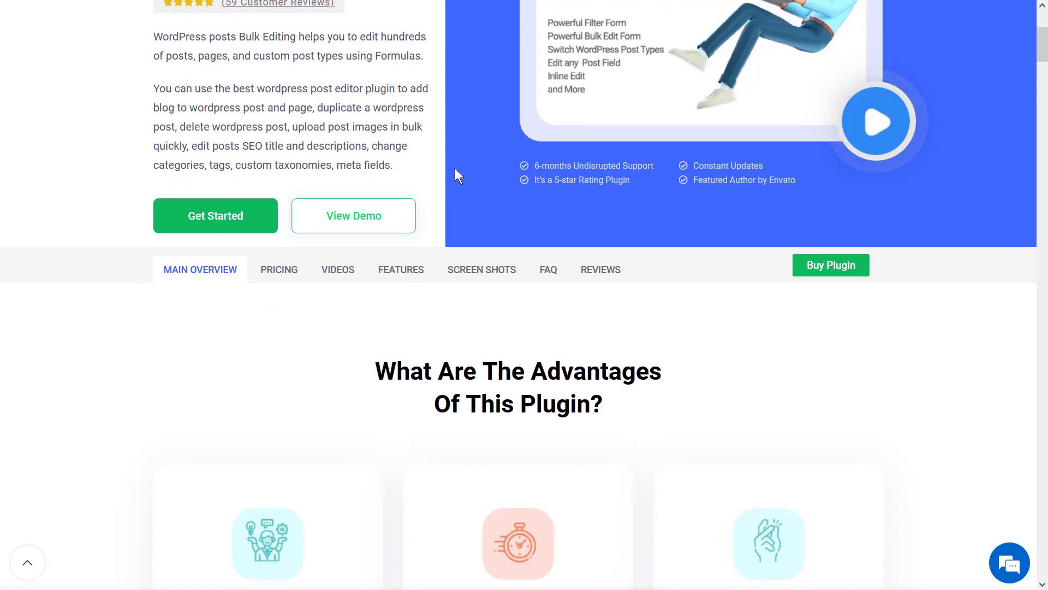
scroll(458, 169, down, 5)
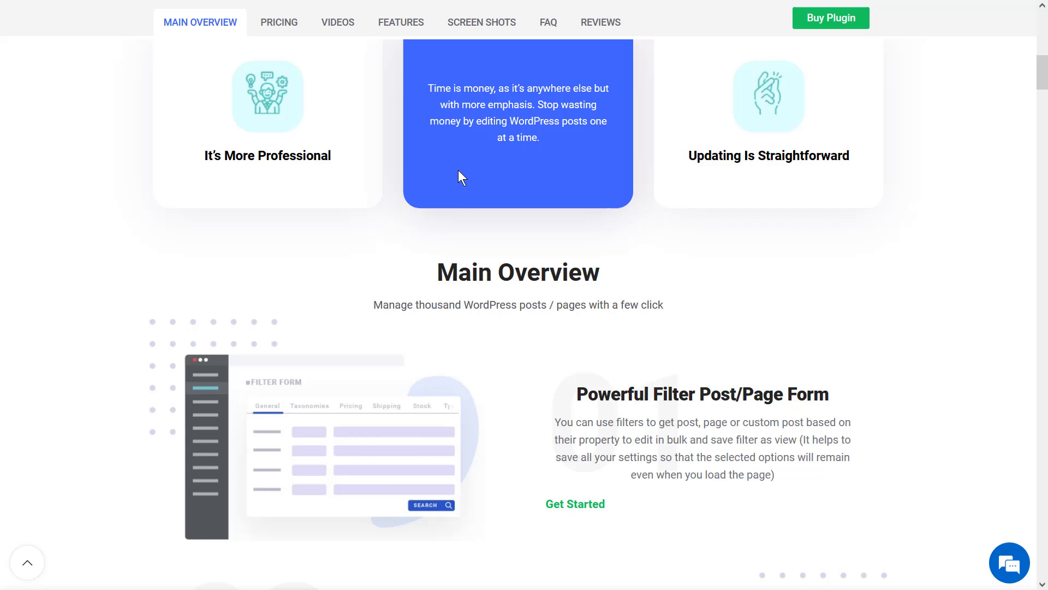
scroll(458, 170, down, 7)
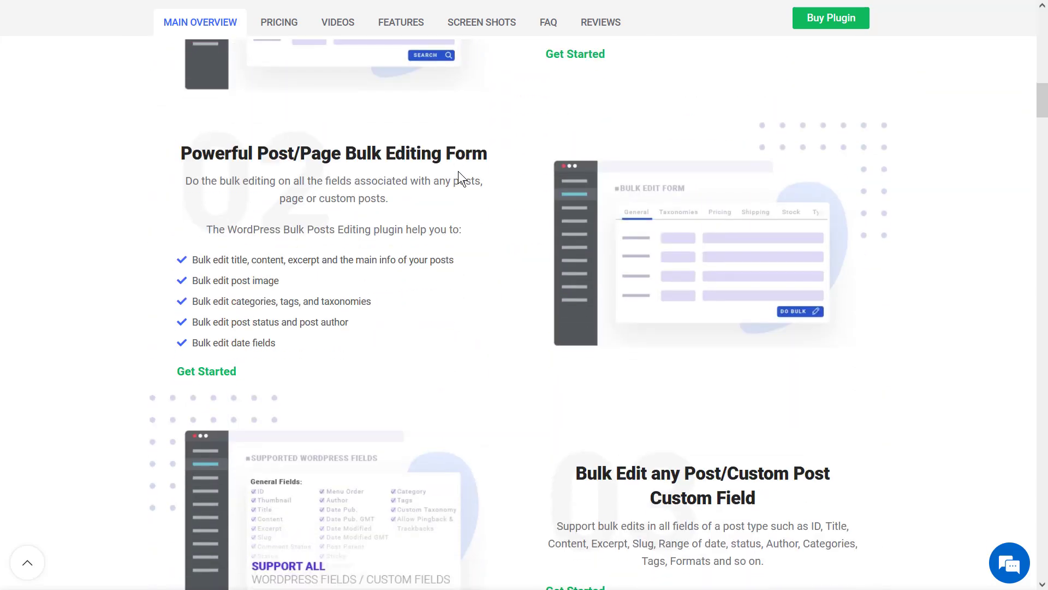
scroll(460, 171, down, 10)
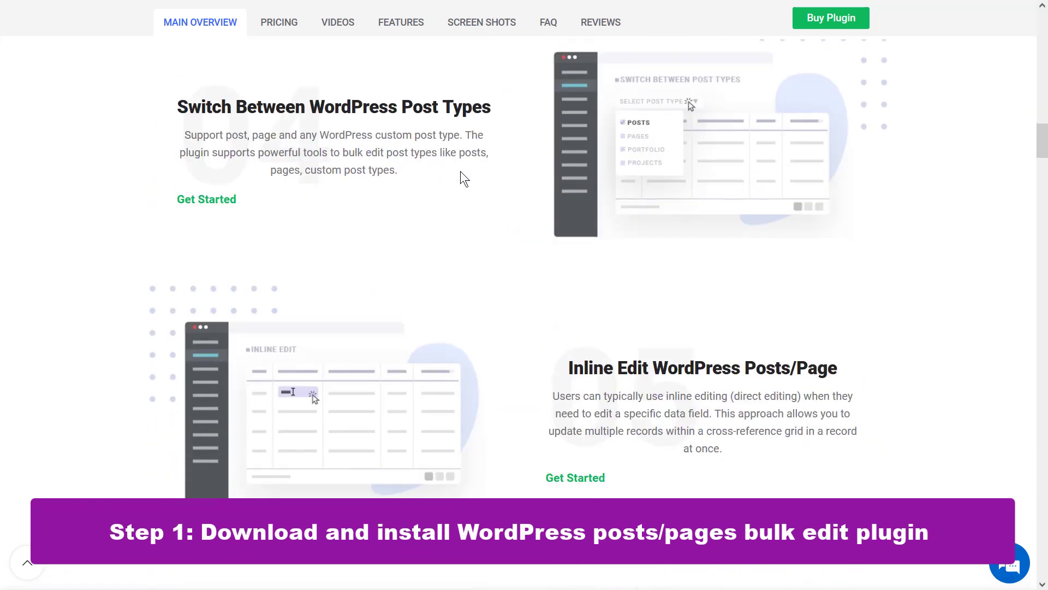
scroll(462, 172, down, 10)
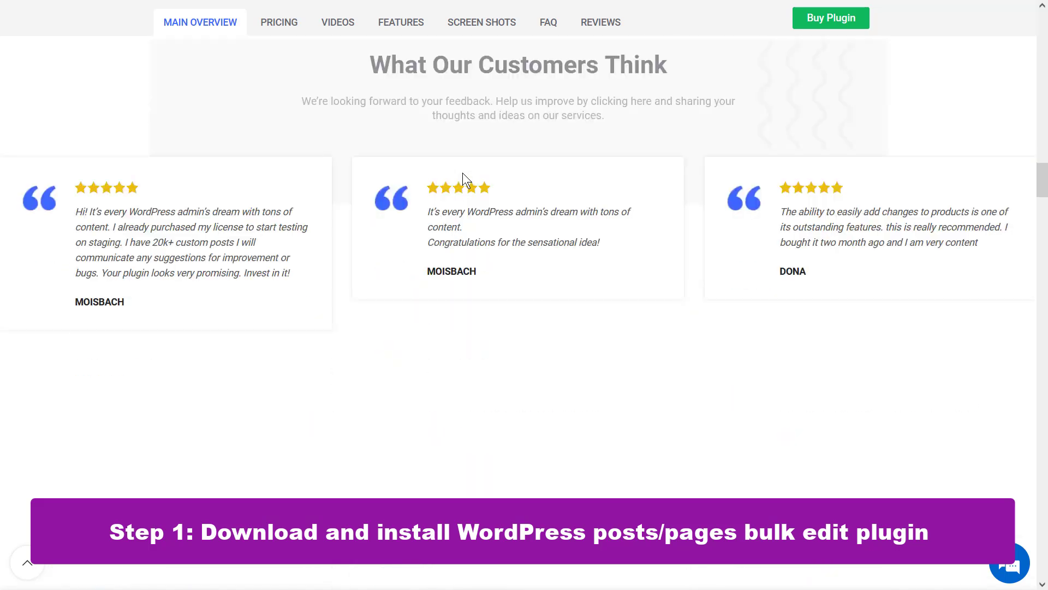
scroll(464, 173, down, 5)
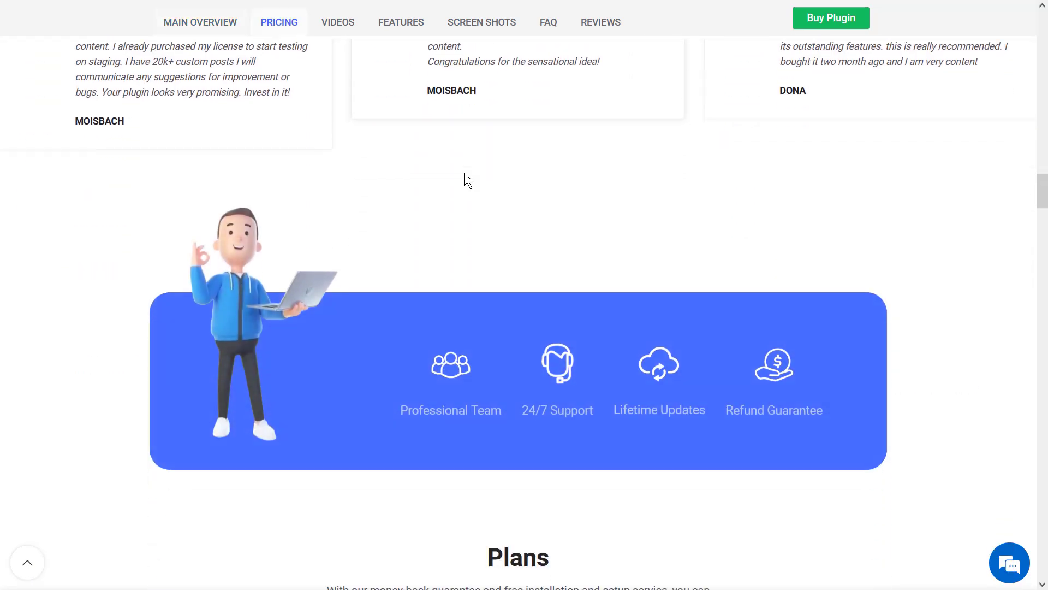
scroll(464, 173, down, 5)
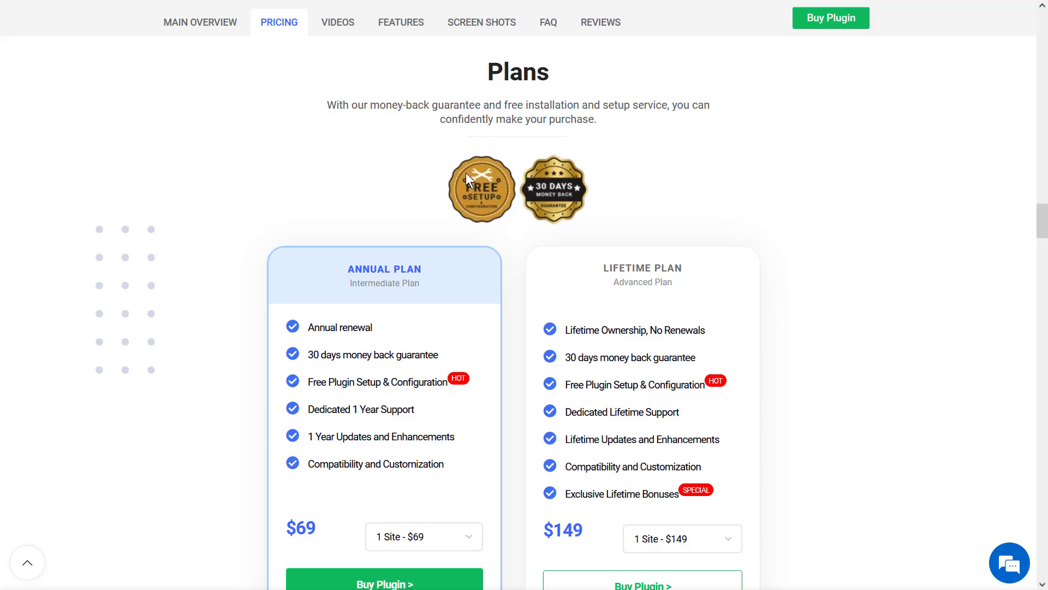
scroll(466, 173, down, 10)
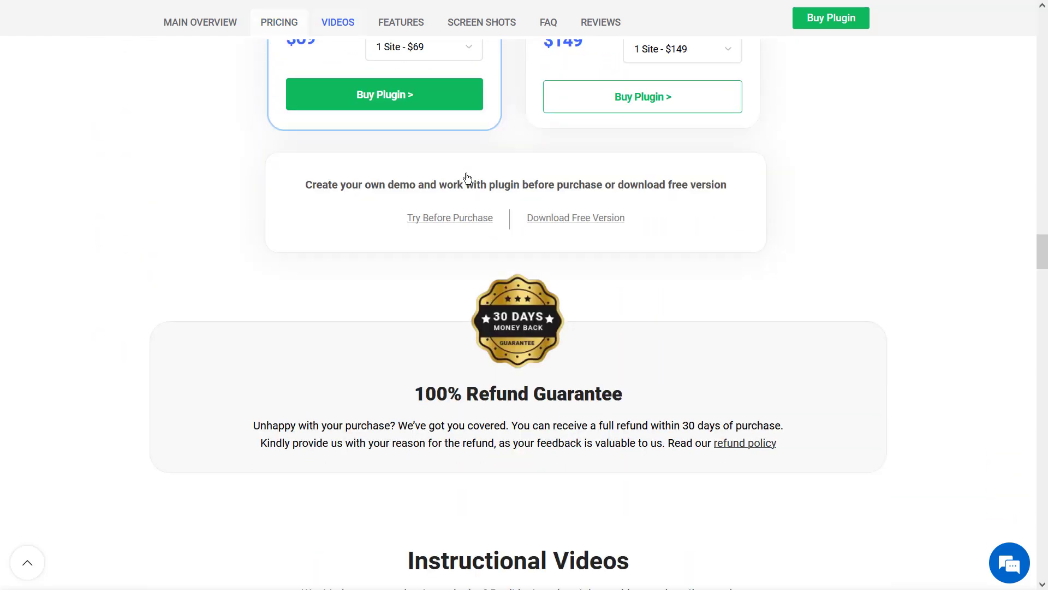
scroll(469, 176, down, 10)
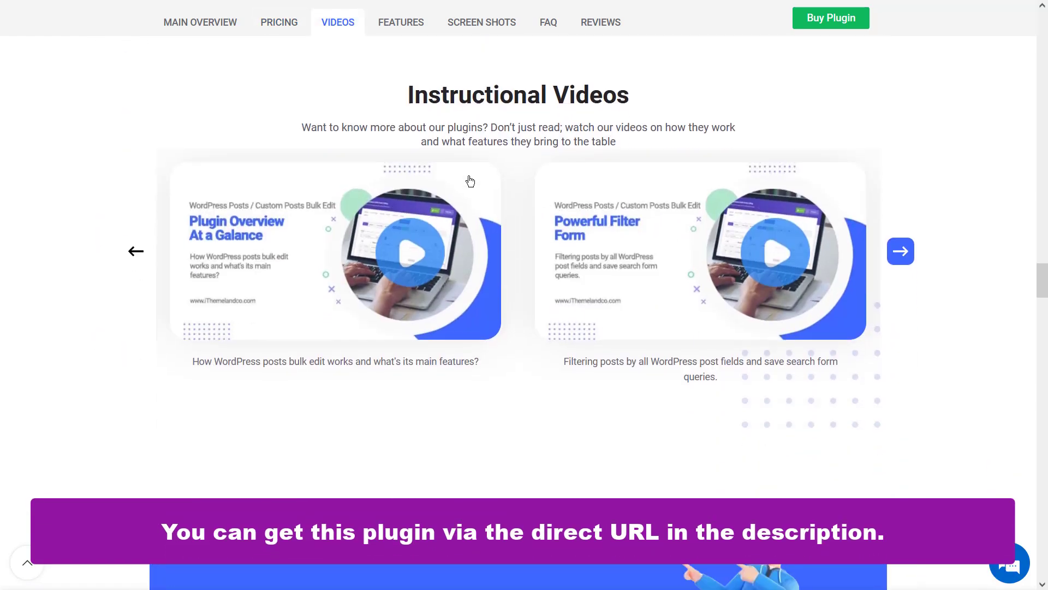
scroll(470, 182, down, 1)
scroll(469, 176, down, 10)
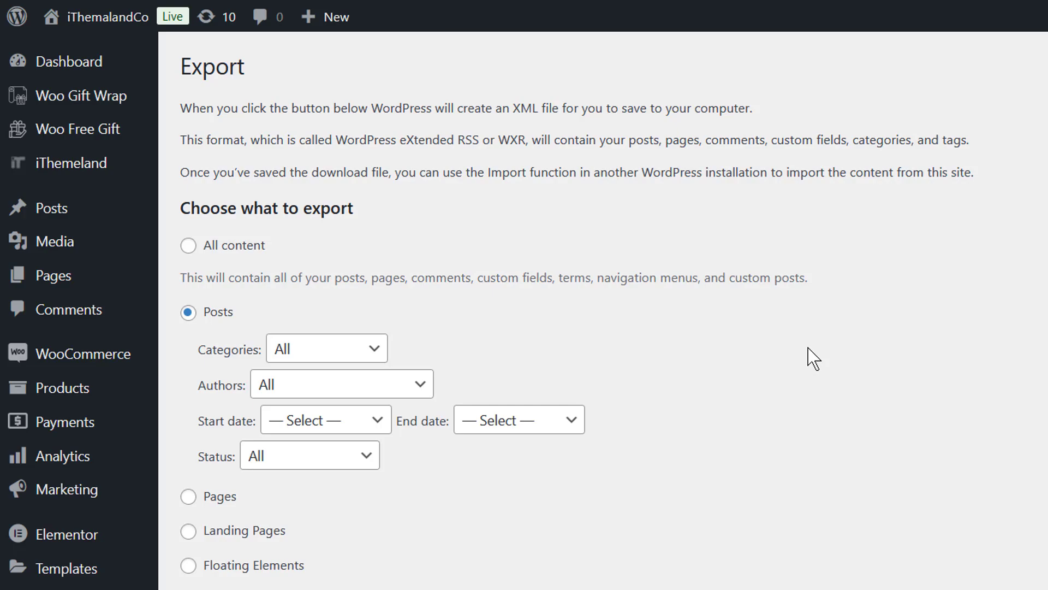
Open iThemeland > WP Posts to show the Bulk Posts Editing grid of 23 posts.
mouse_move(119, 173)
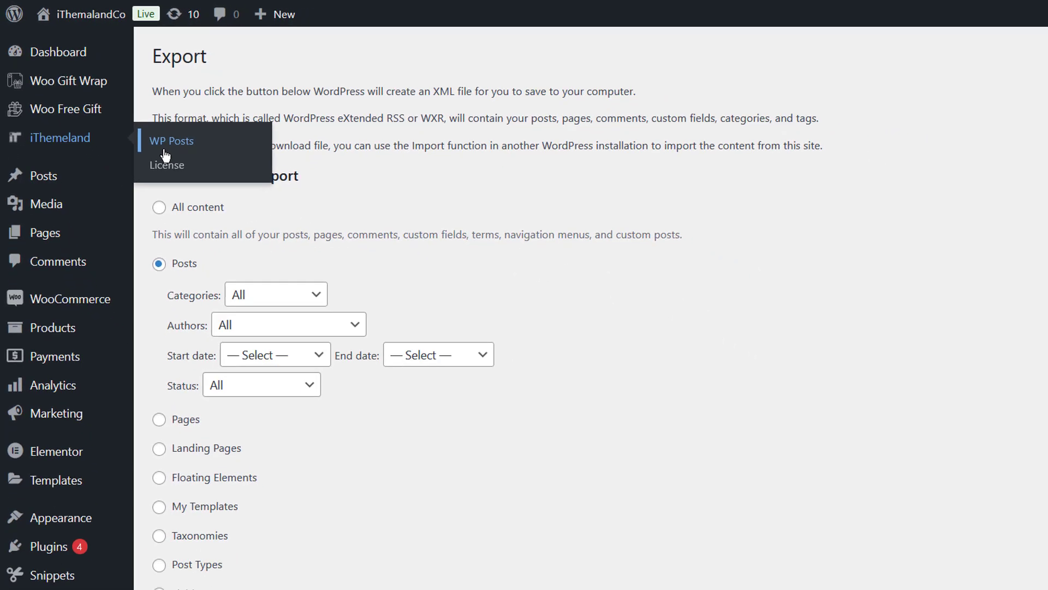
click(195, 184)
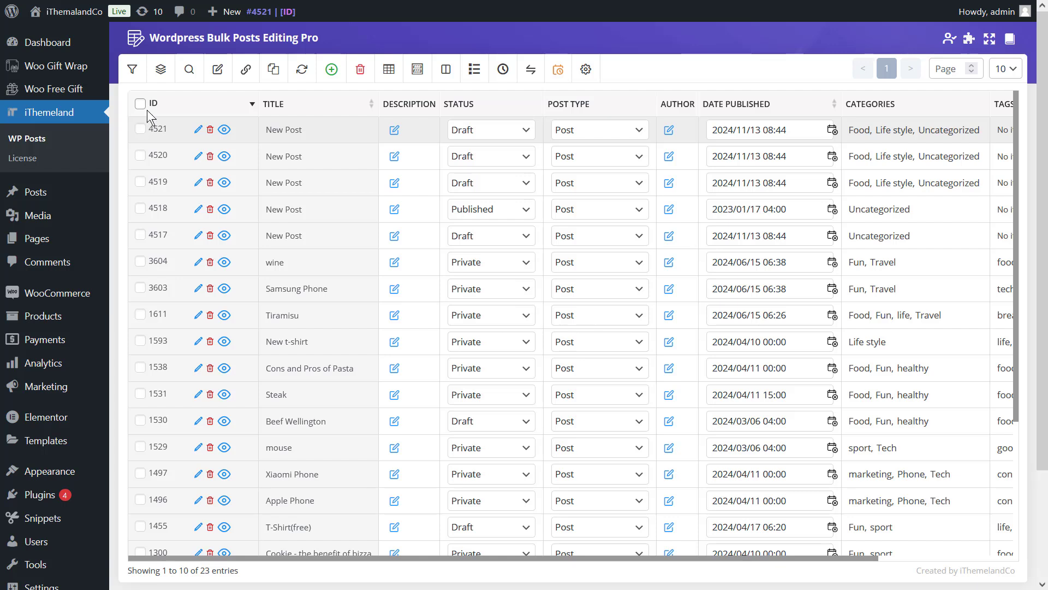
Tick rows 4520, 4519 and 4518 in the posts grid and show the Import/Export panel.
click(132, 69)
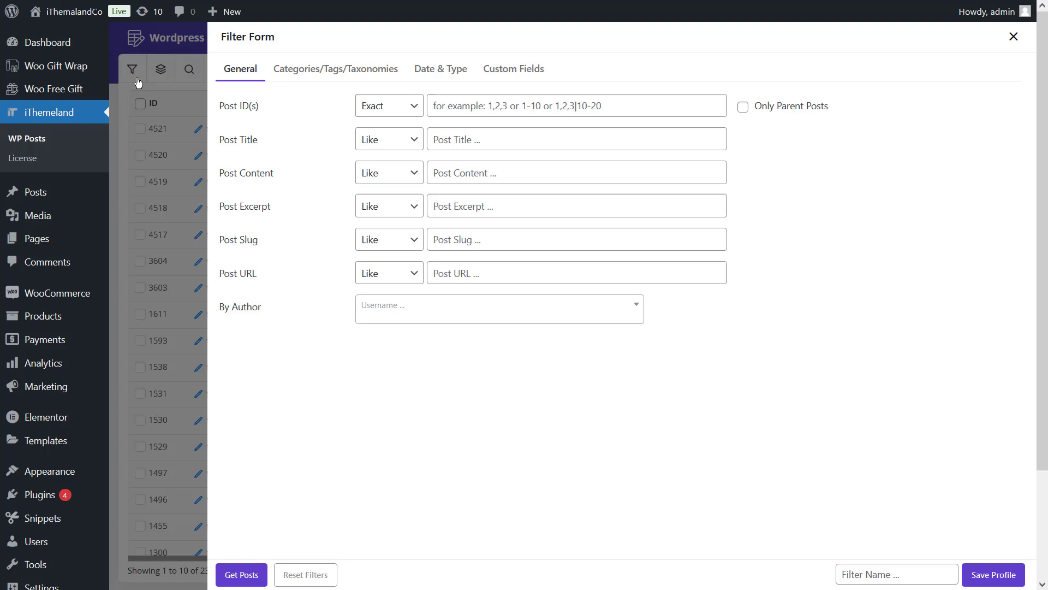
click(180, 95)
click(140, 155)
click(140, 181)
click(141, 208)
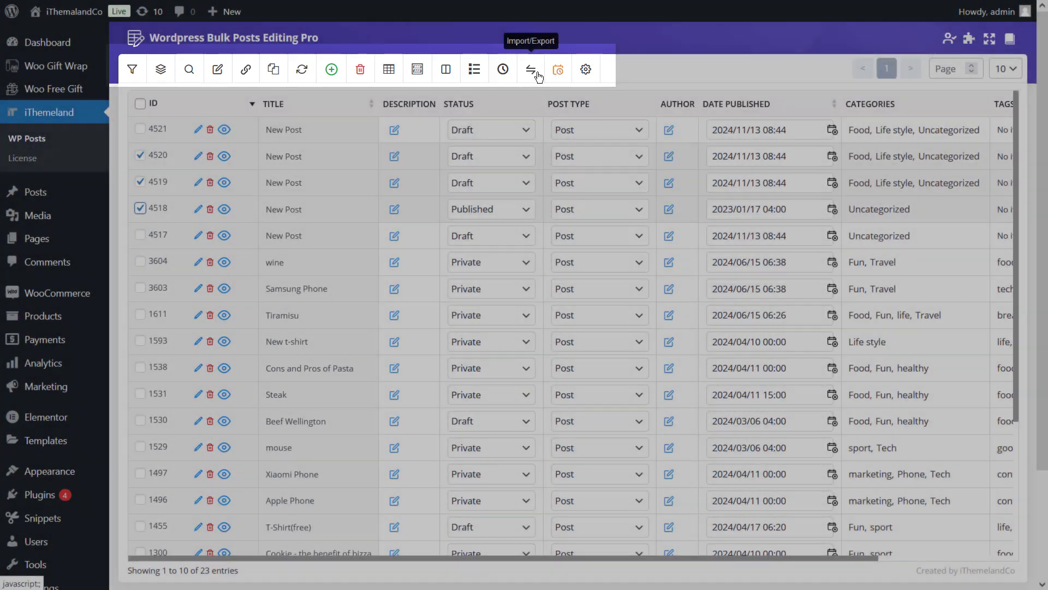
click(534, 71)
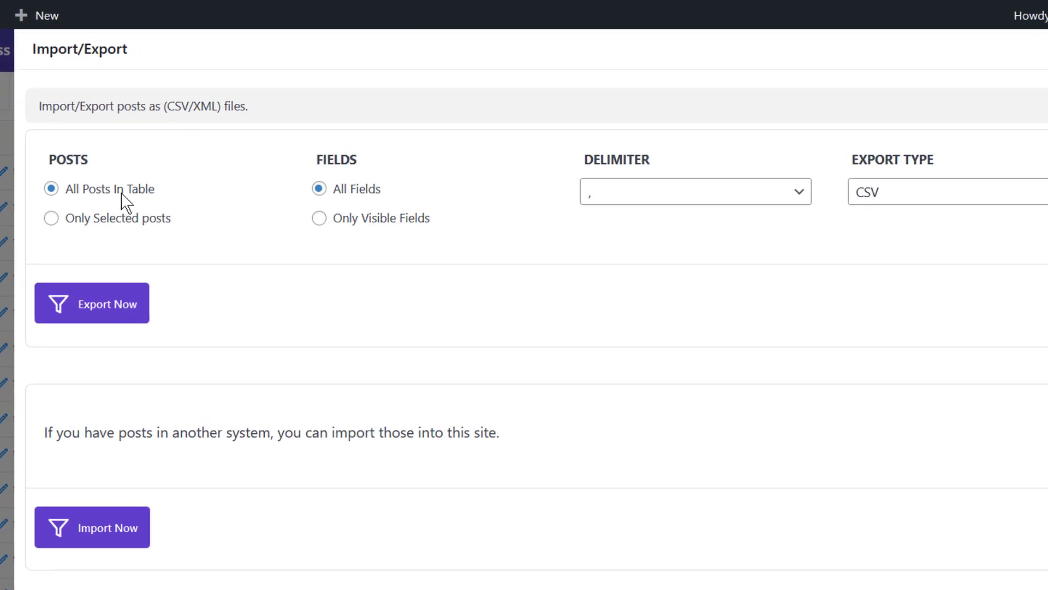
Set the export to Only Selected posts and Only Visible Fields, keeping CSV as type.
click(122, 193)
click(129, 220)
click(324, 192)
click(322, 221)
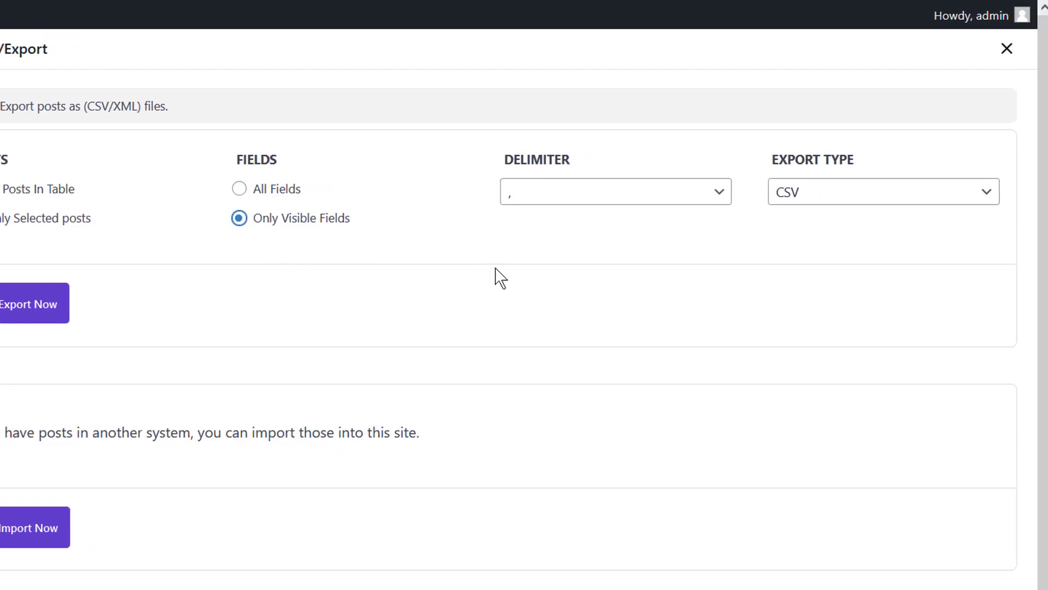
click(834, 195)
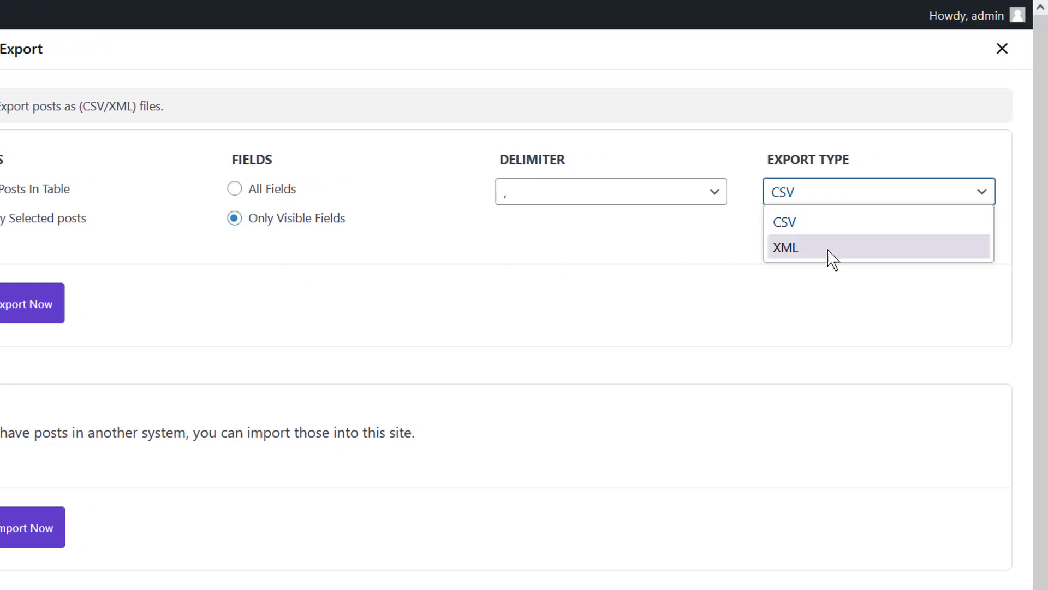
click(831, 201)
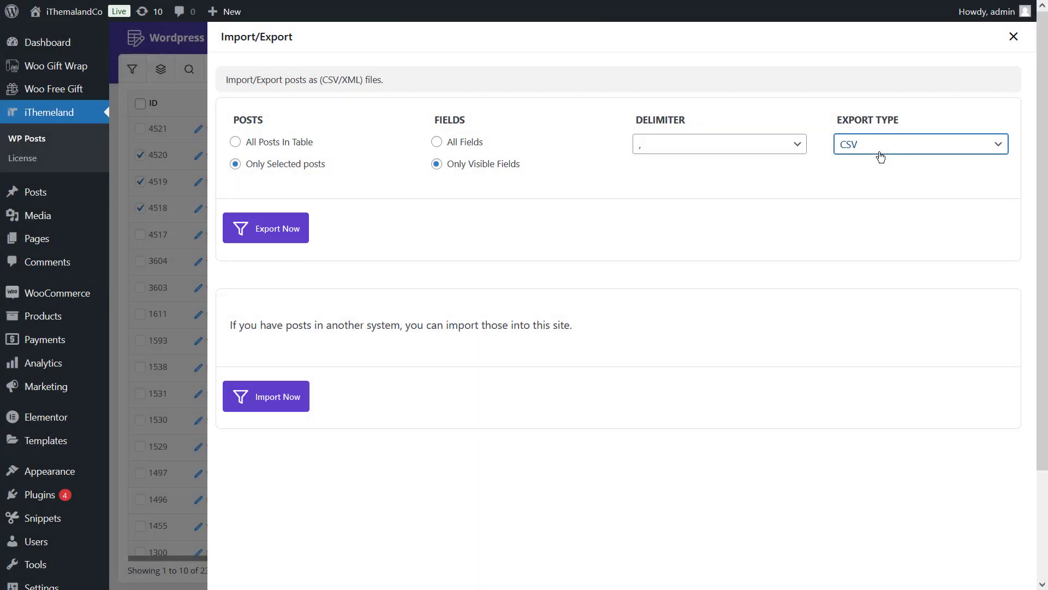
Close Import/Export and untick posts 4520, 4519 and 4518.
click(136, 107)
click(140, 155)
click(140, 181)
click(140, 208)
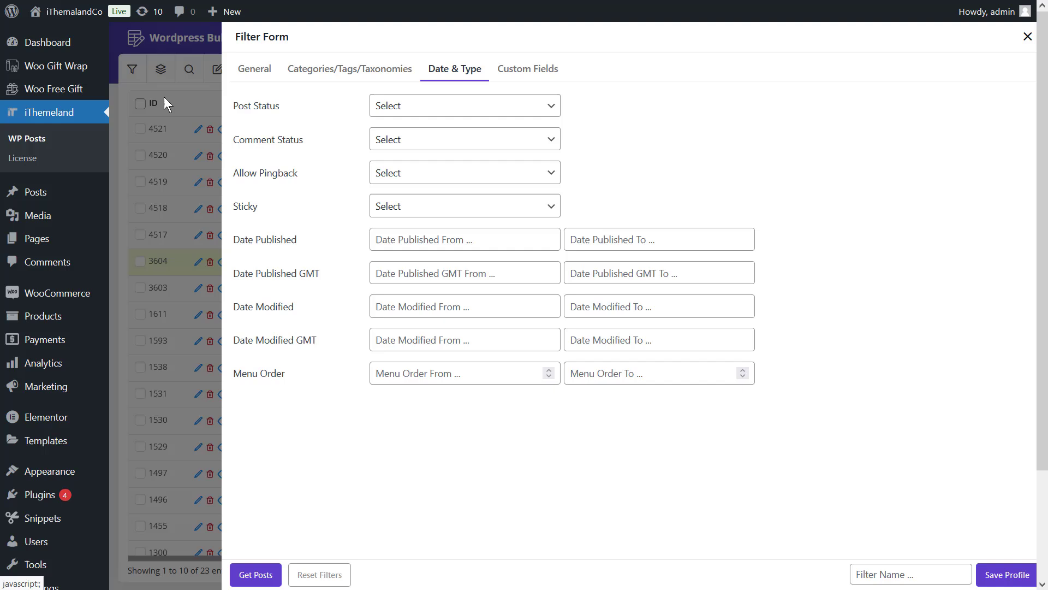
Filter to Published posts whose Post Excerpt is Like 'food' and get the posts.
click(252, 75)
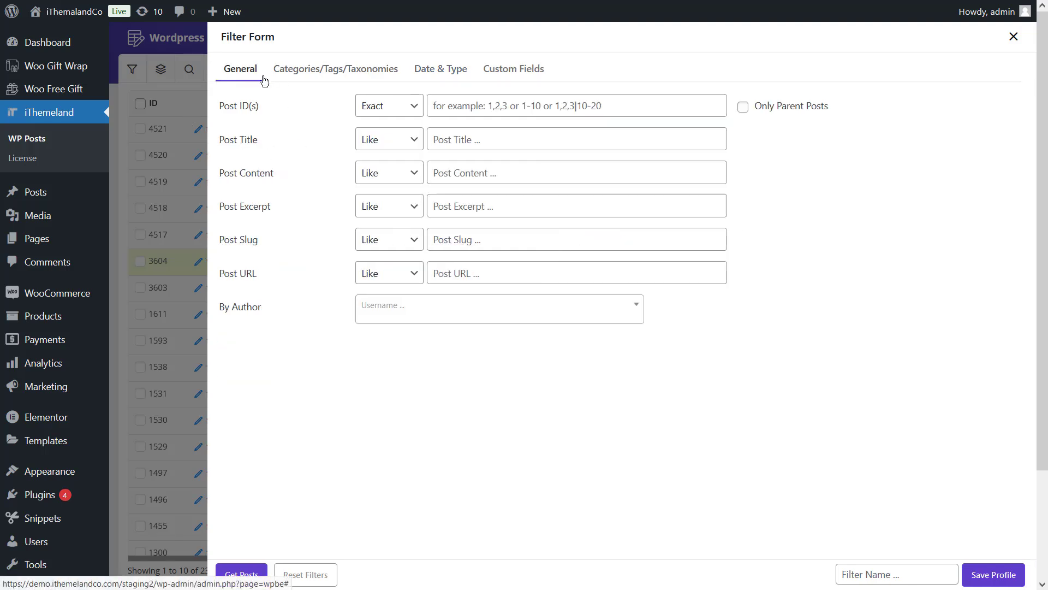
click(390, 216)
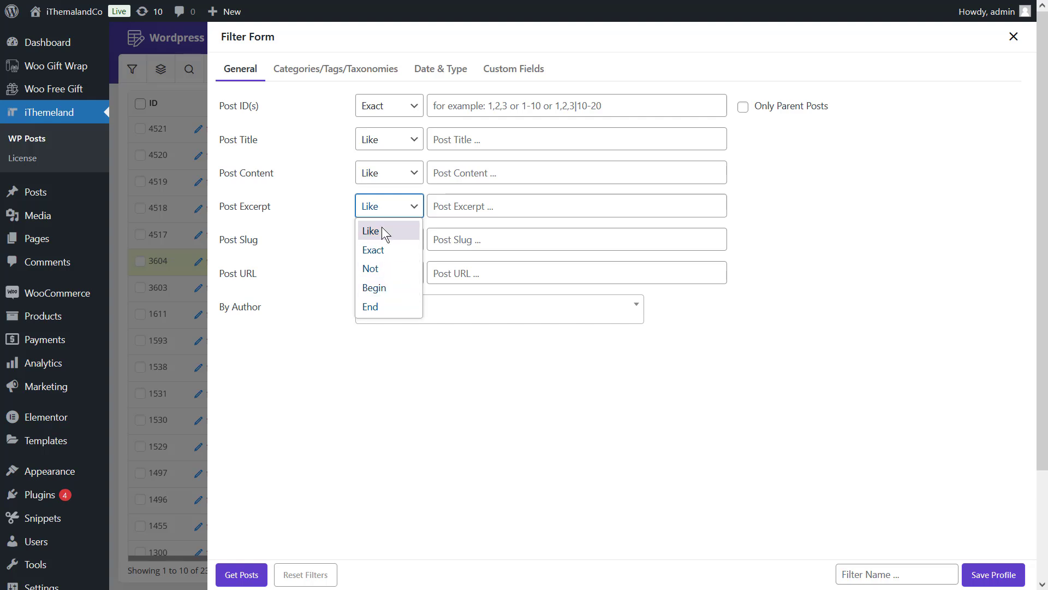
click(384, 231)
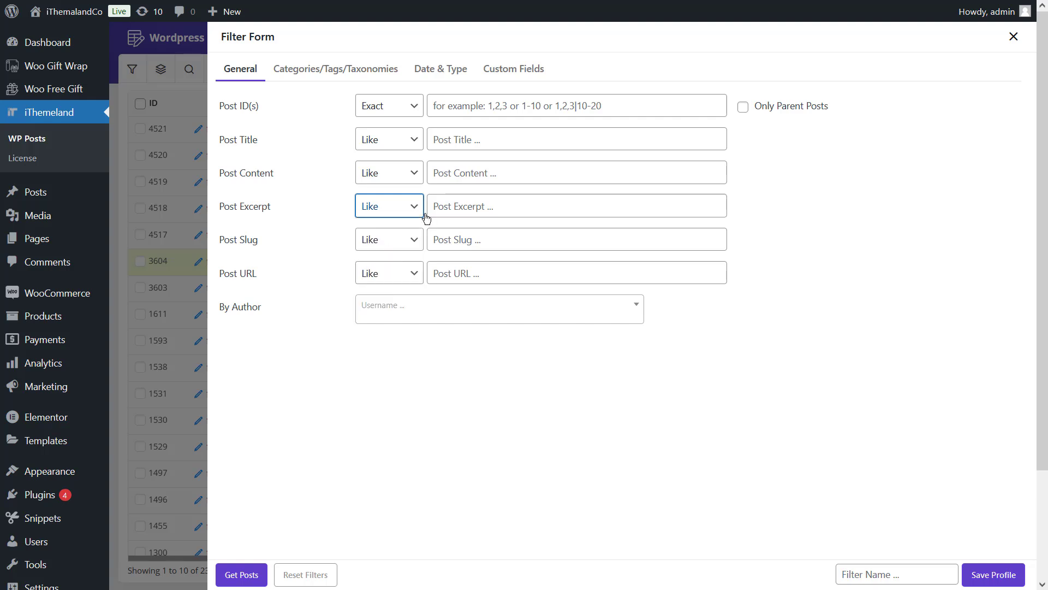
click(459, 211)
text(food)
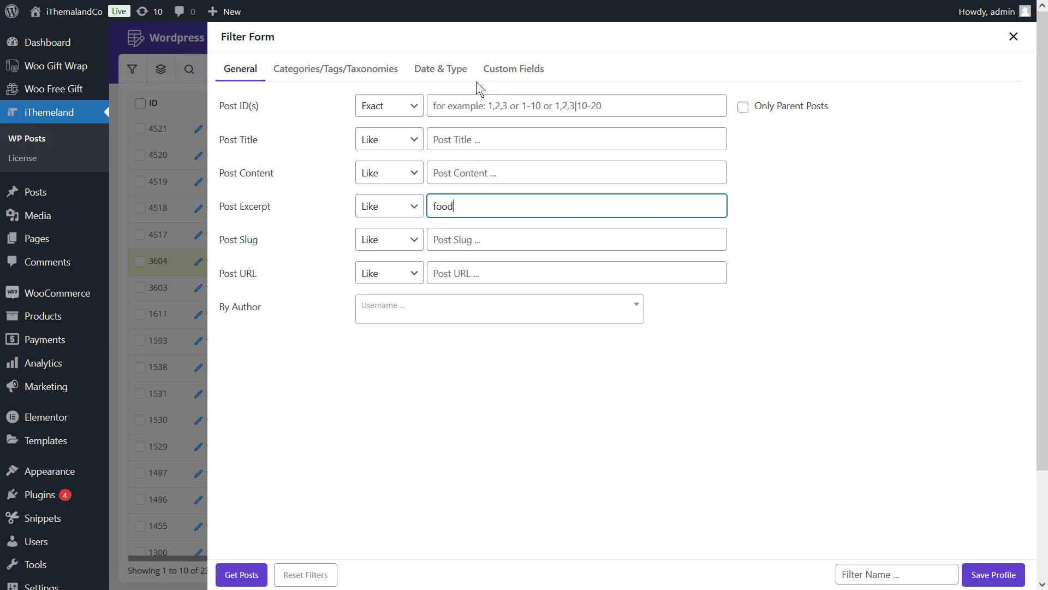
click(458, 71)
click(423, 108)
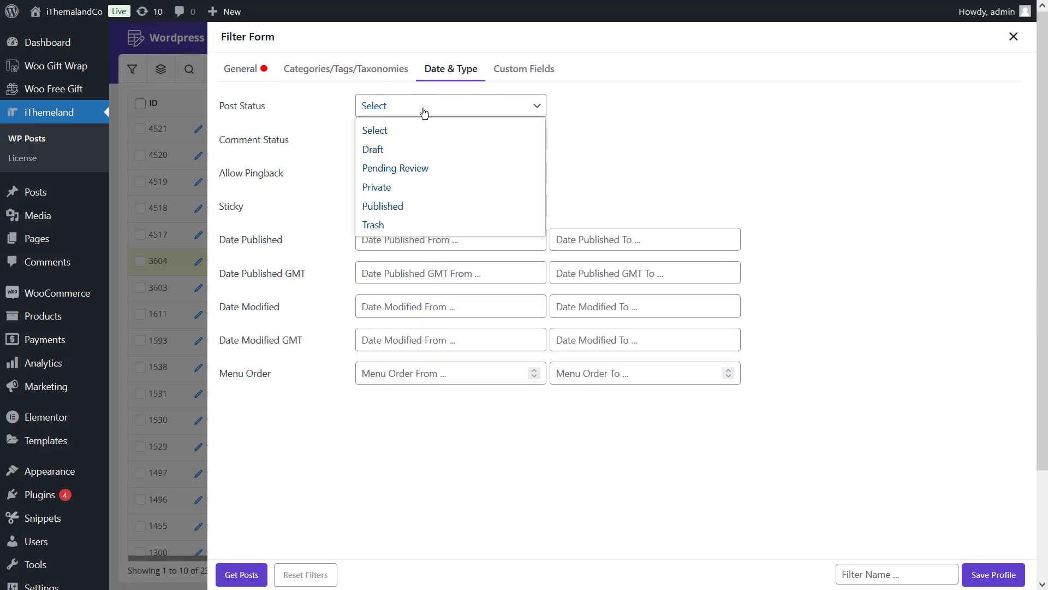
click(418, 206)
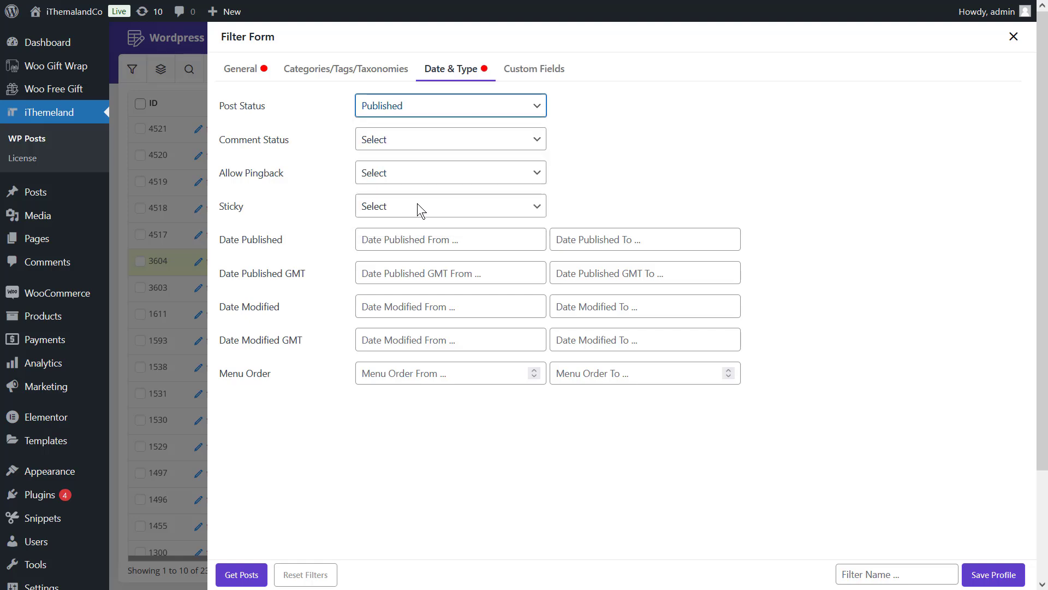
click(241, 574)
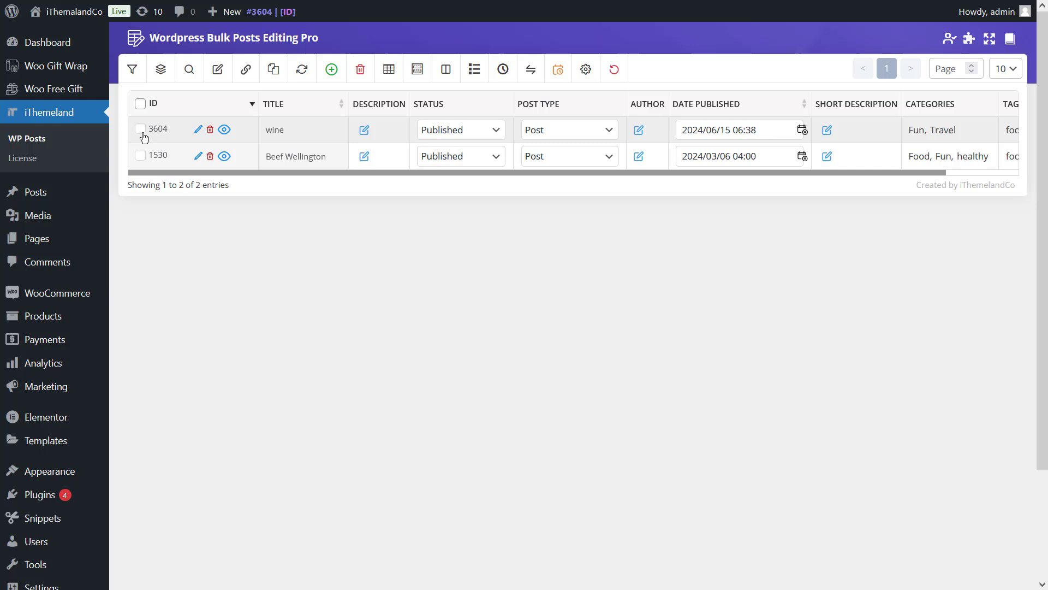
Tick posts 3604 and 1530 and export them to CSV as selected posts with visible fields.
click(140, 128)
click(140, 155)
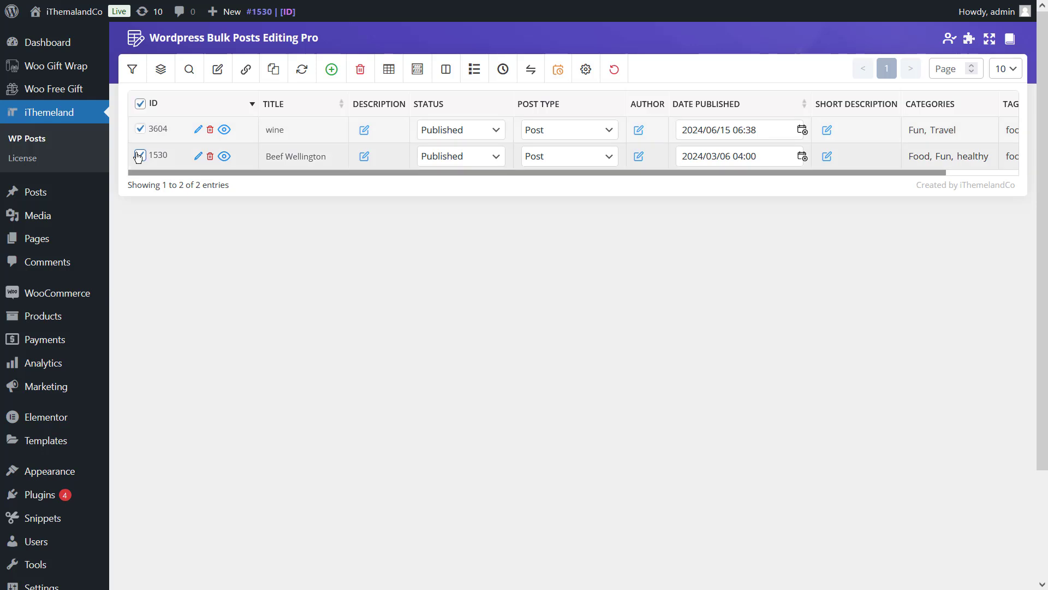
click(531, 69)
click(303, 165)
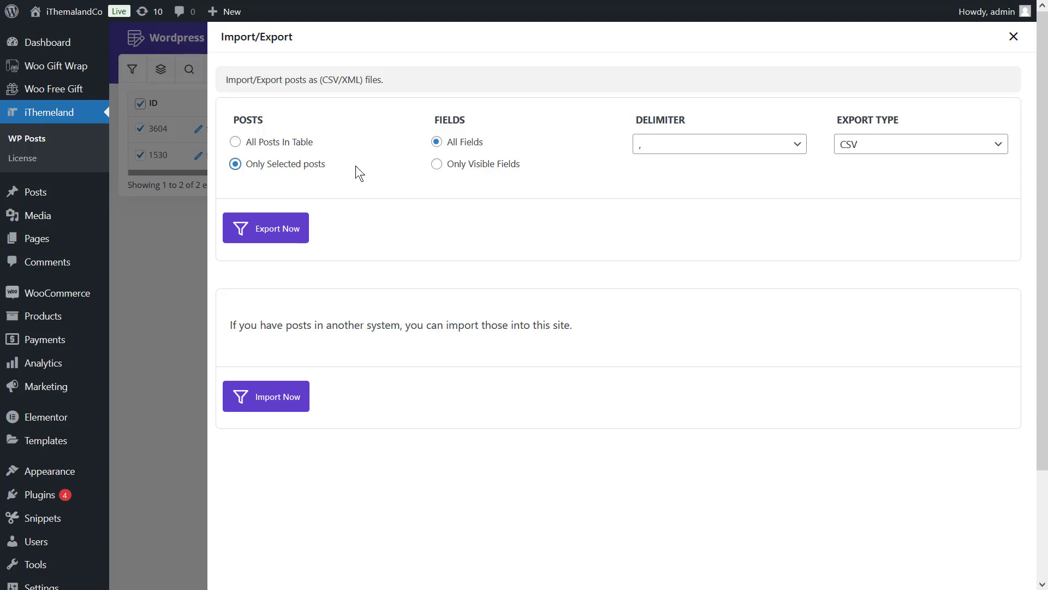
click(458, 170)
click(286, 237)
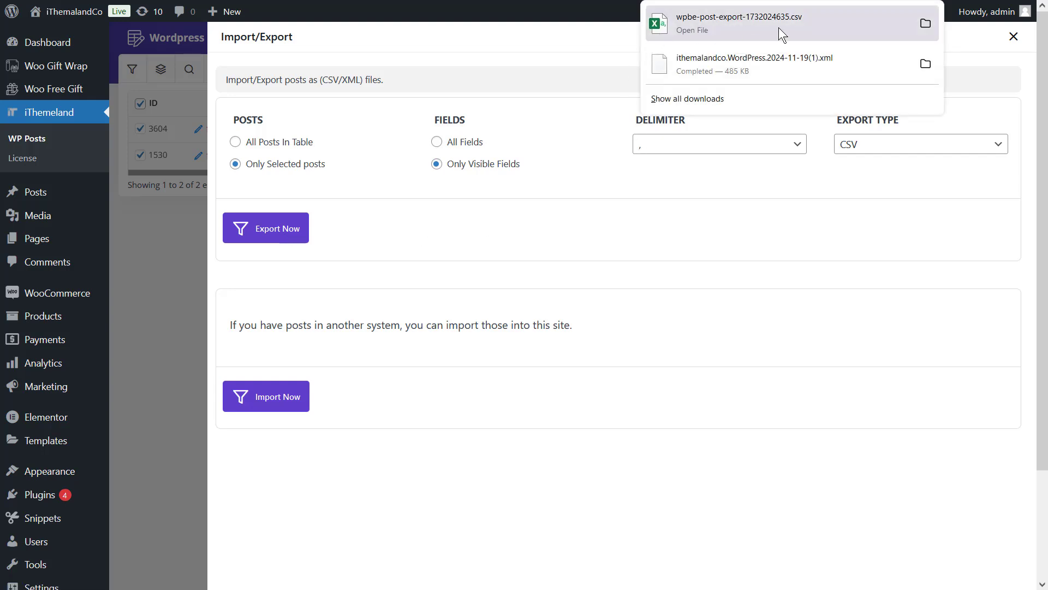
click(179, 221)
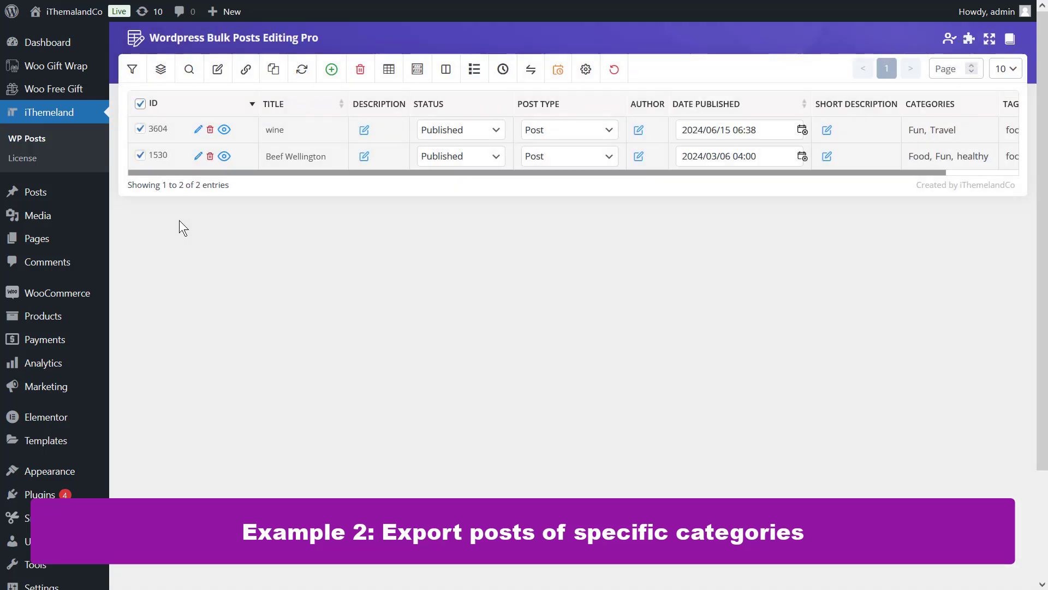
Reset the filter and filter the grid to the Food and Life style categories.
click(617, 72)
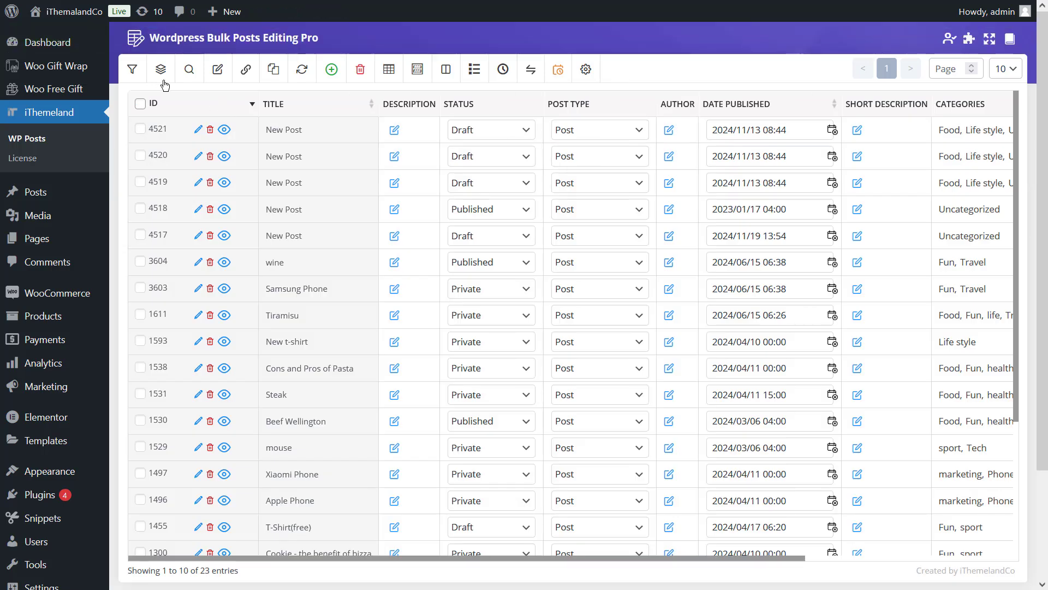
click(134, 71)
click(356, 75)
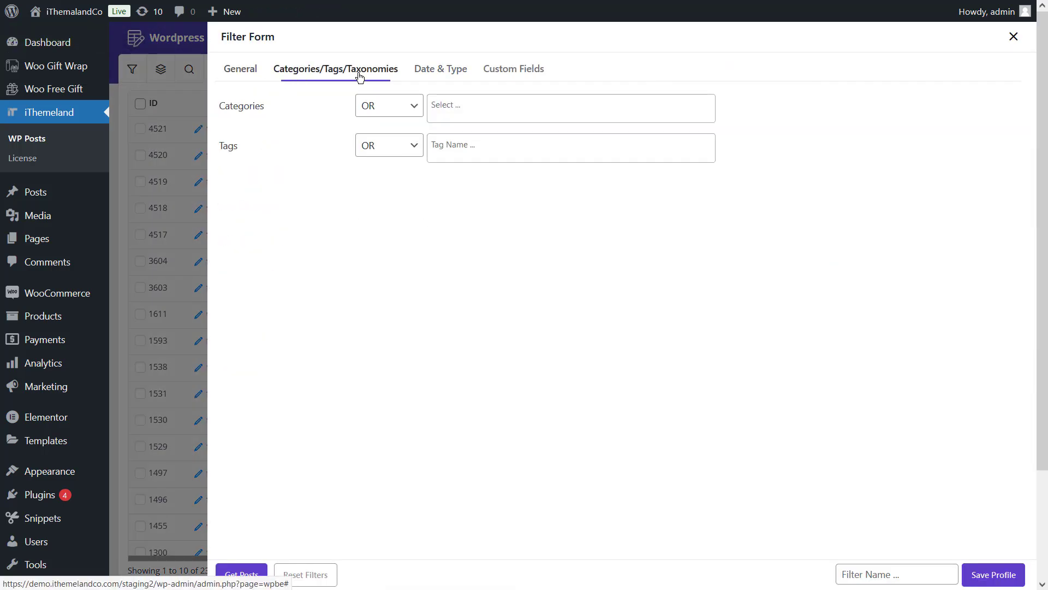
click(477, 108)
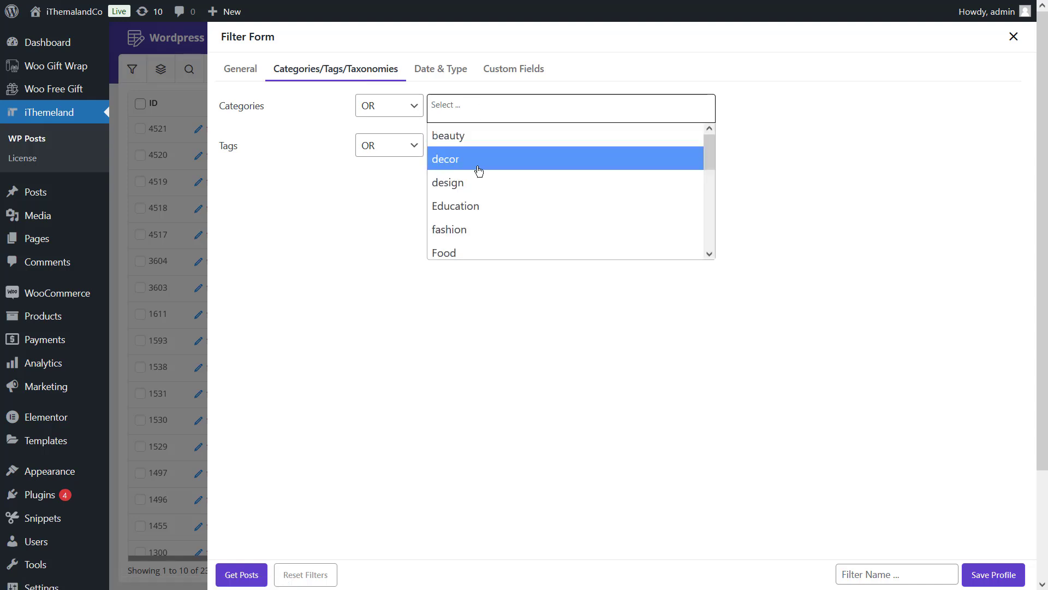
scroll(477, 215, down, 3)
scroll(476, 215, up, 3)
click(472, 255)
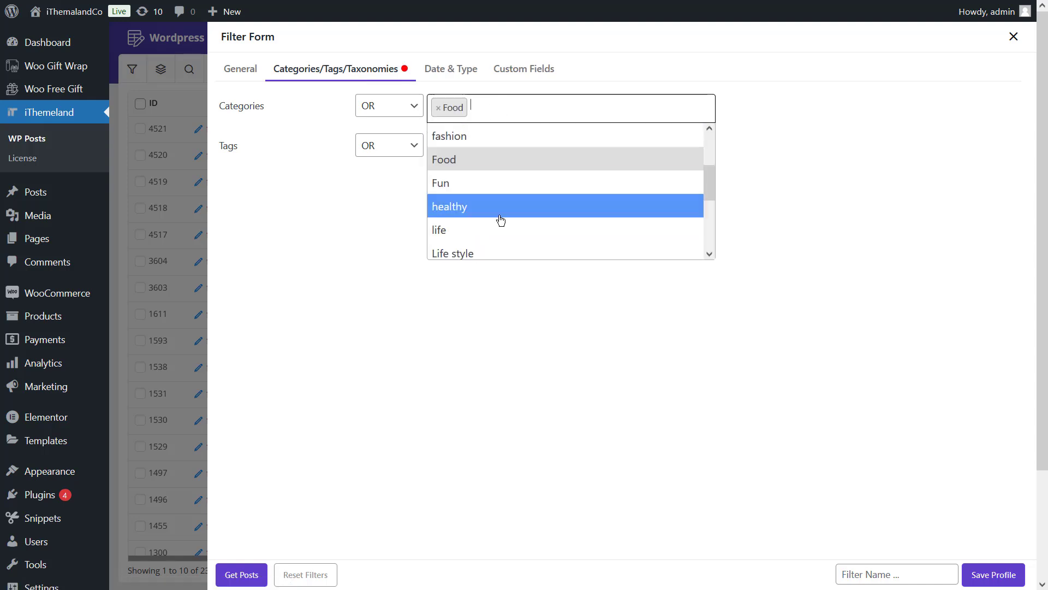
click(470, 250)
click(242, 573)
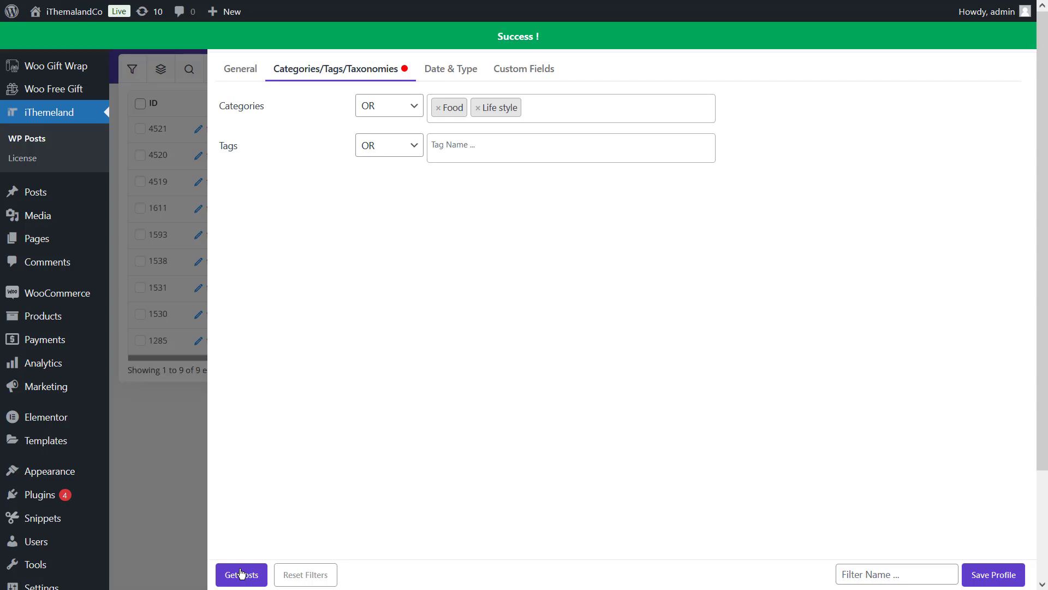
Export the nine filtered posts to CSV with Export Now.
click(138, 429)
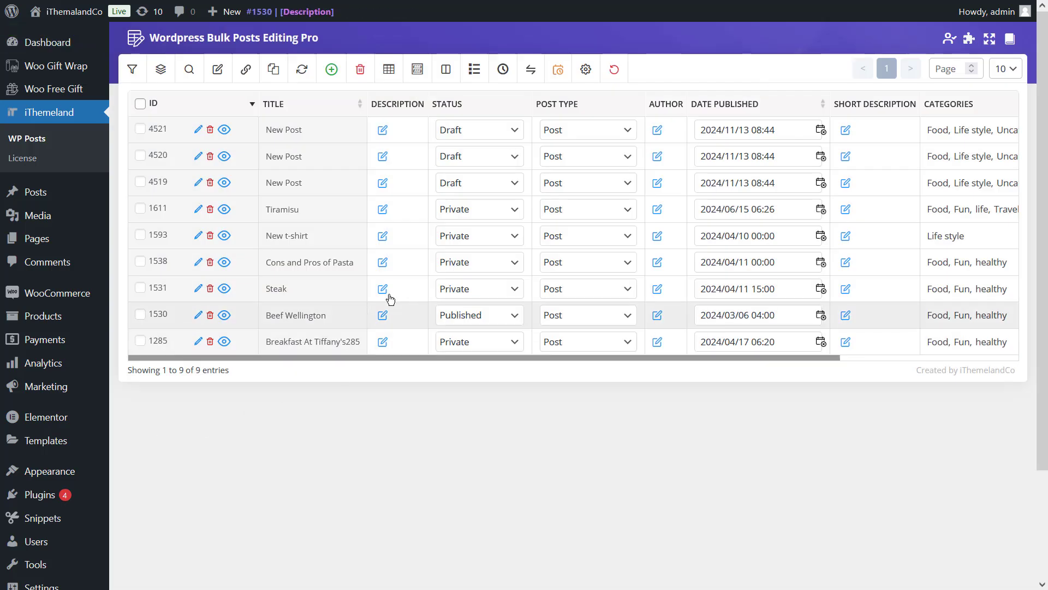
click(531, 68)
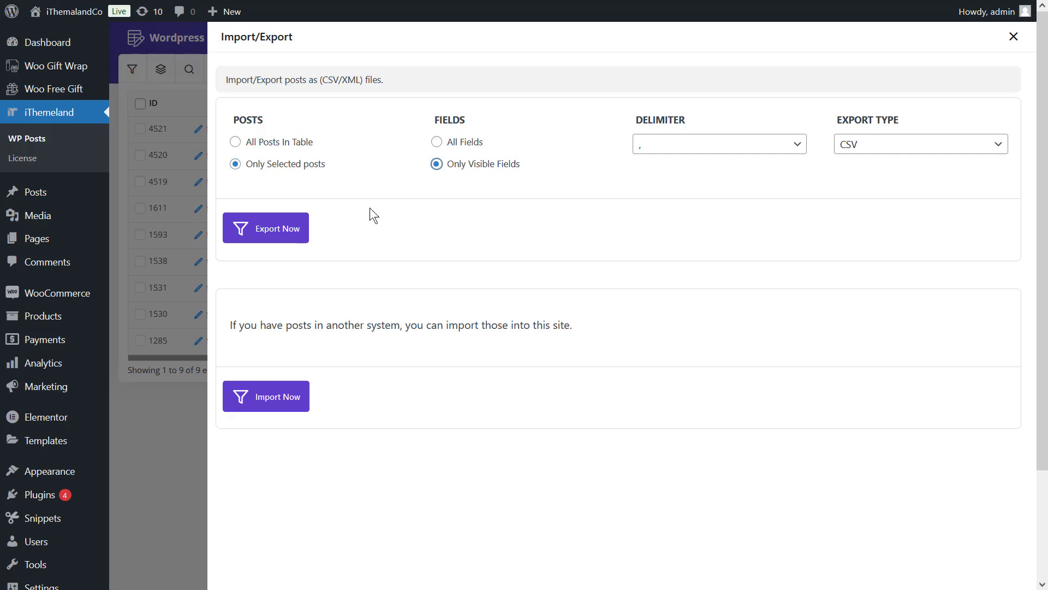
click(257, 232)
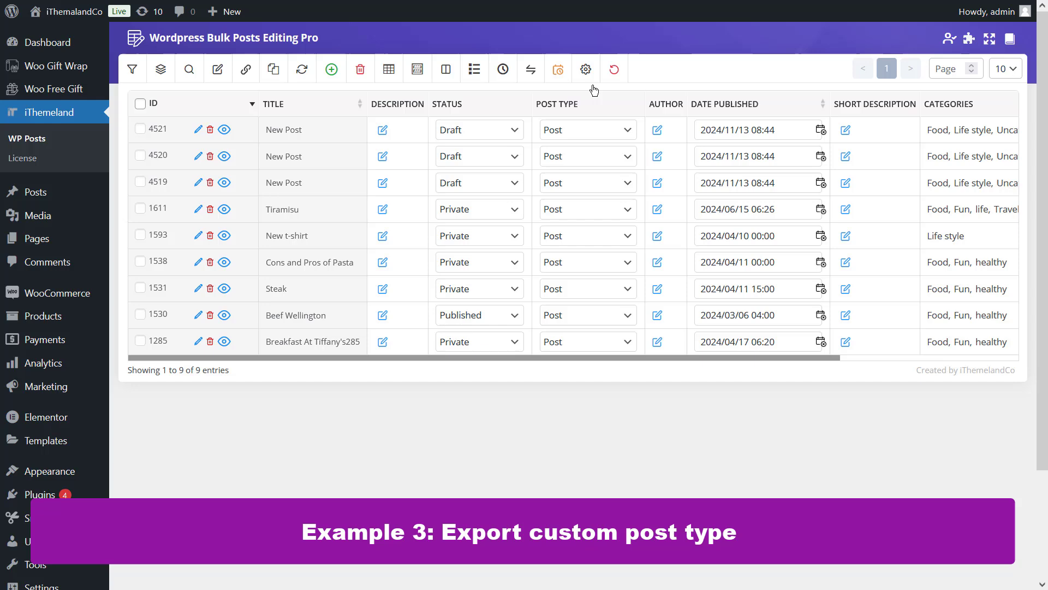
Reset the filter, switch the grid to Pages, and mark the Product table page.
click(612, 69)
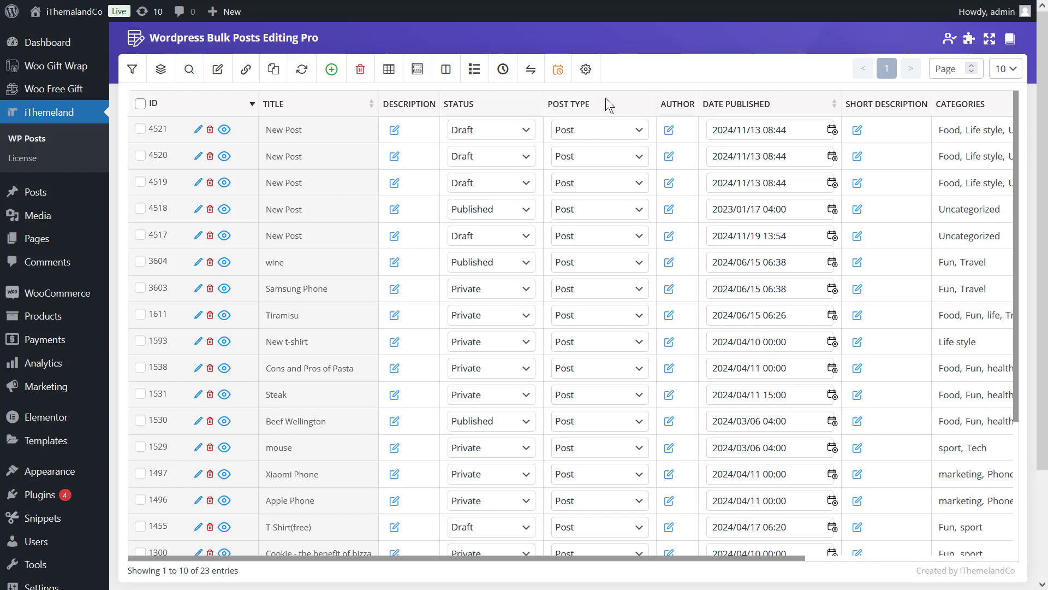
click(161, 68)
click(218, 98)
click(220, 142)
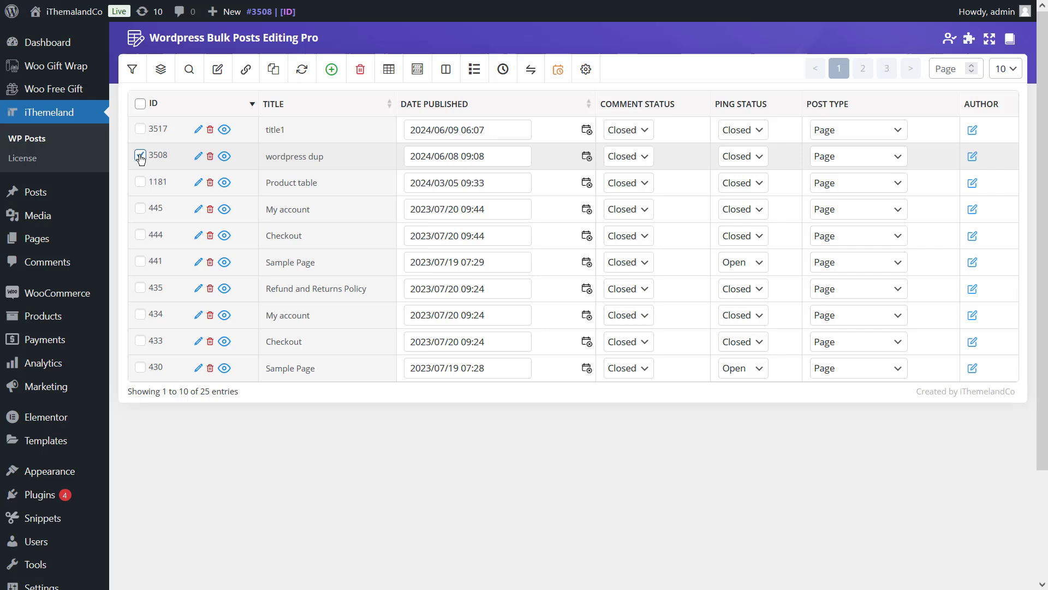
click(140, 181)
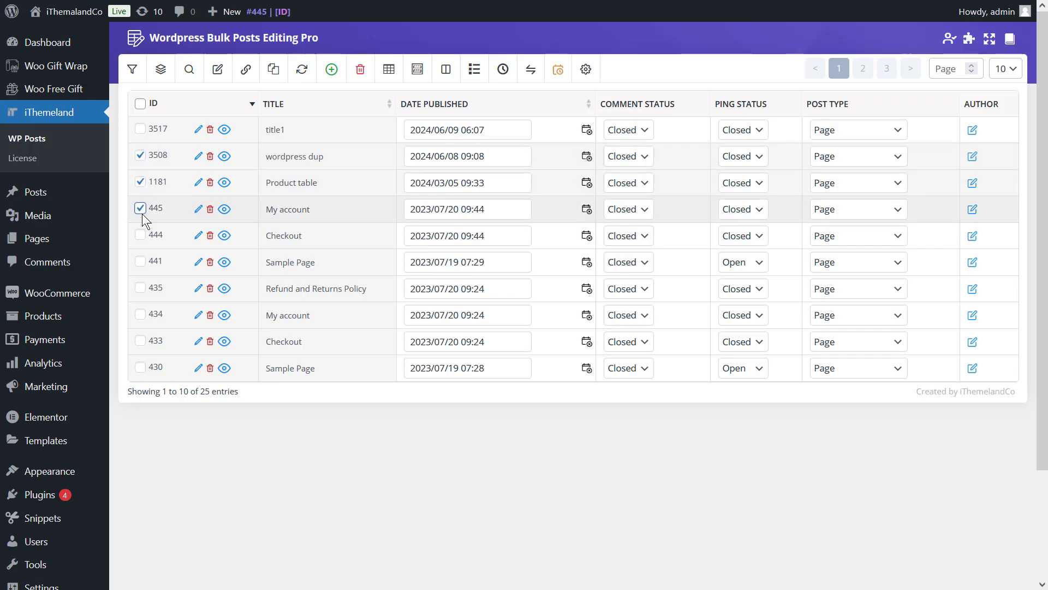
Export the selected pages with All Fields to CSV and open the file in Excel.
click(532, 73)
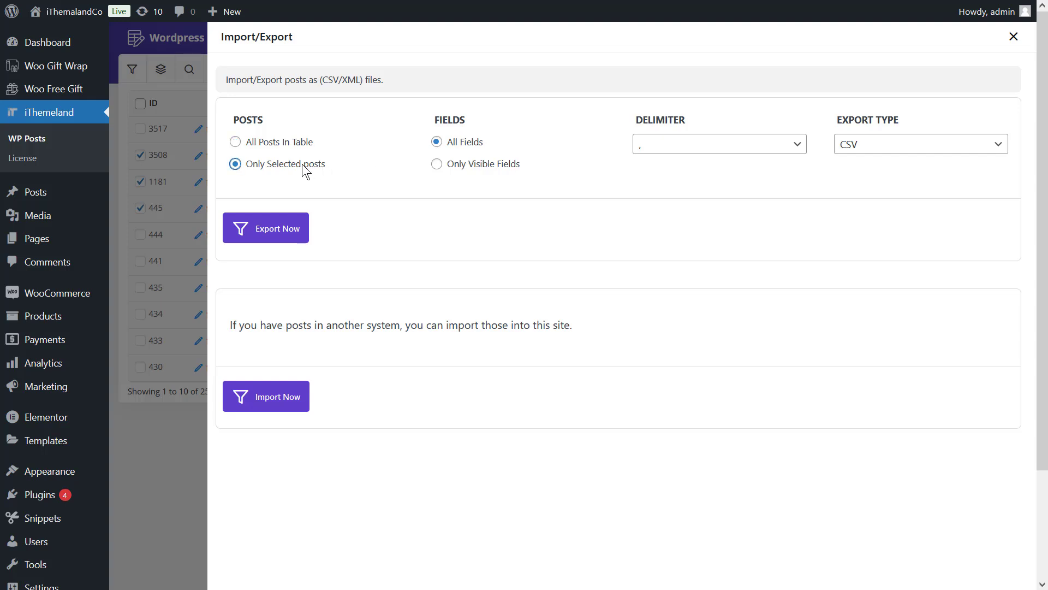
click(443, 144)
click(247, 234)
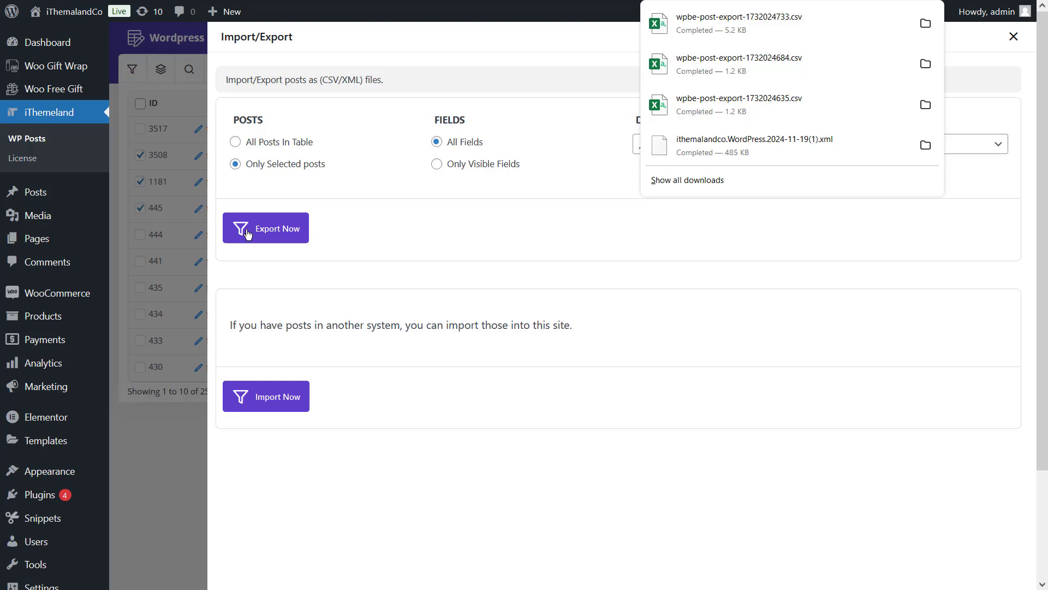
click(770, 23)
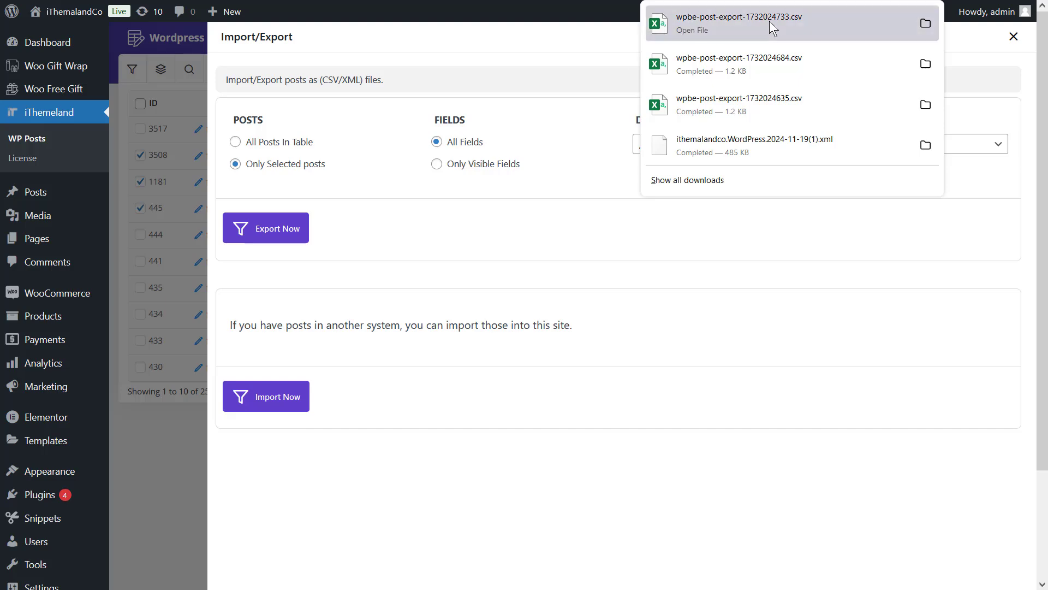
scroll(524, 328, down, 2)
scroll(524, 328, up, 2)
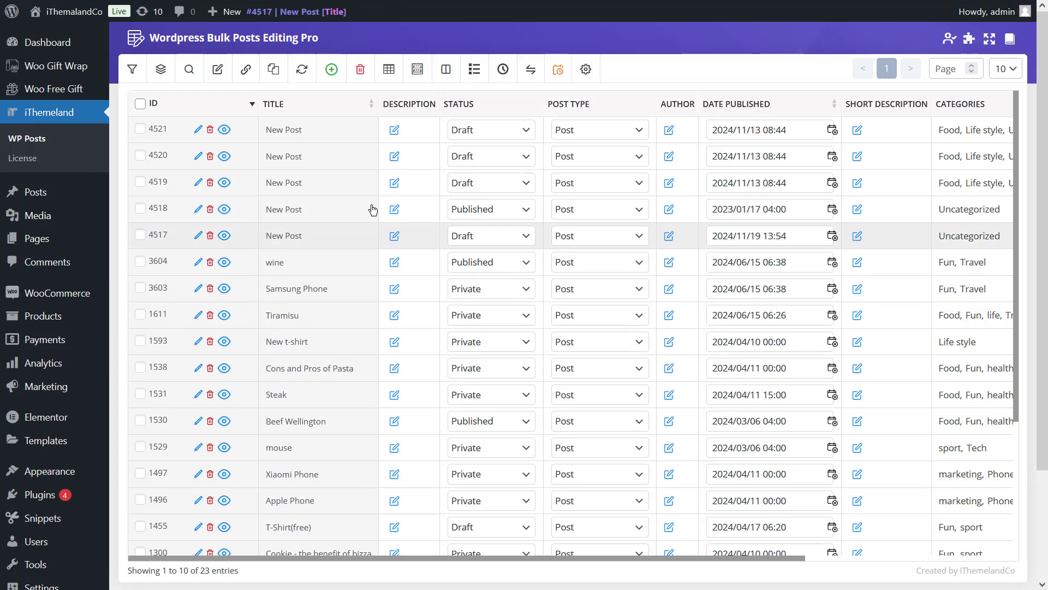
Tick Thumbnail in Column Profiles and apply it to the posts table.
click(393, 81)
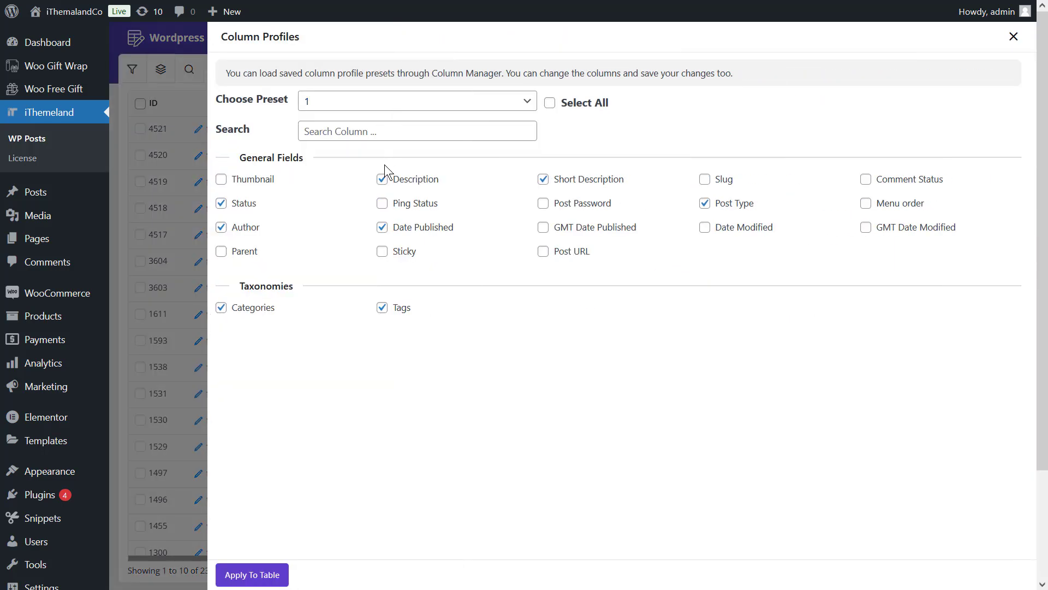
click(247, 182)
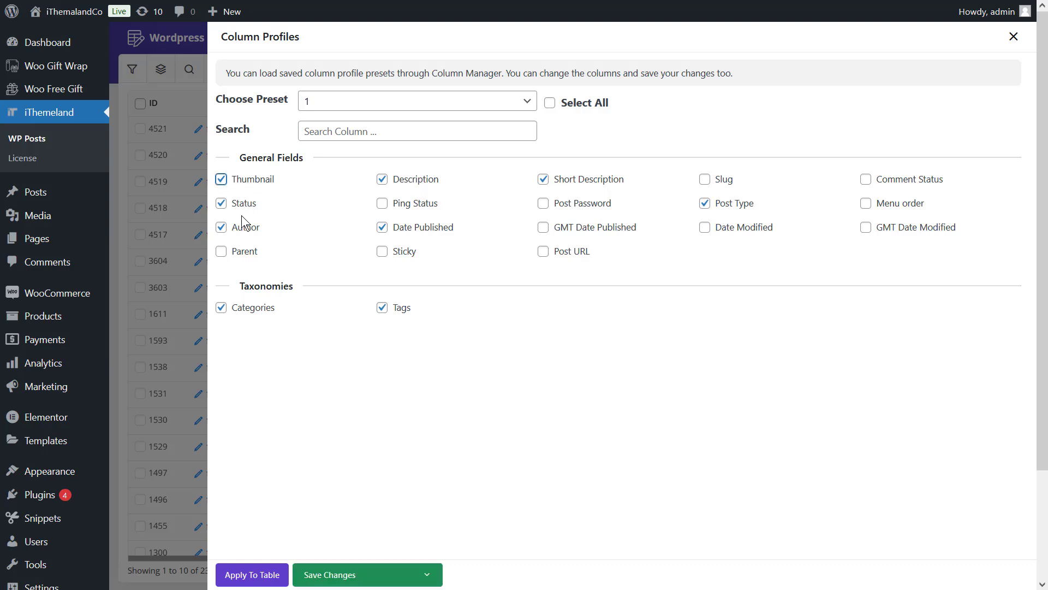
click(255, 577)
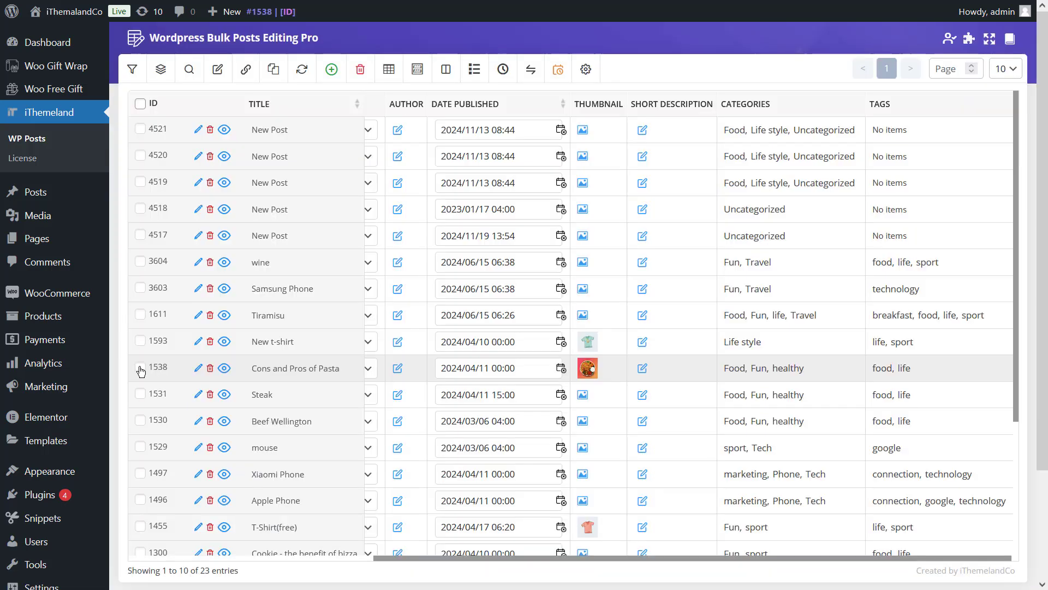
Mark posts 1538 (Cons and Pros of Pasta), 1455 (T-Shirt(free)) and 1285 for export.
click(140, 366)
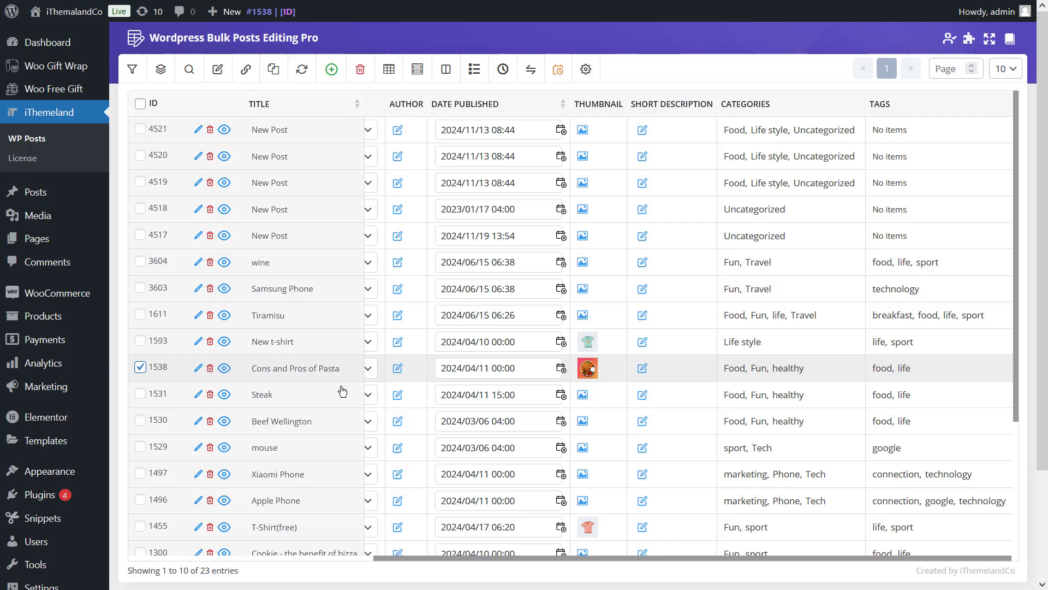
scroll(453, 392, down, 2)
click(140, 437)
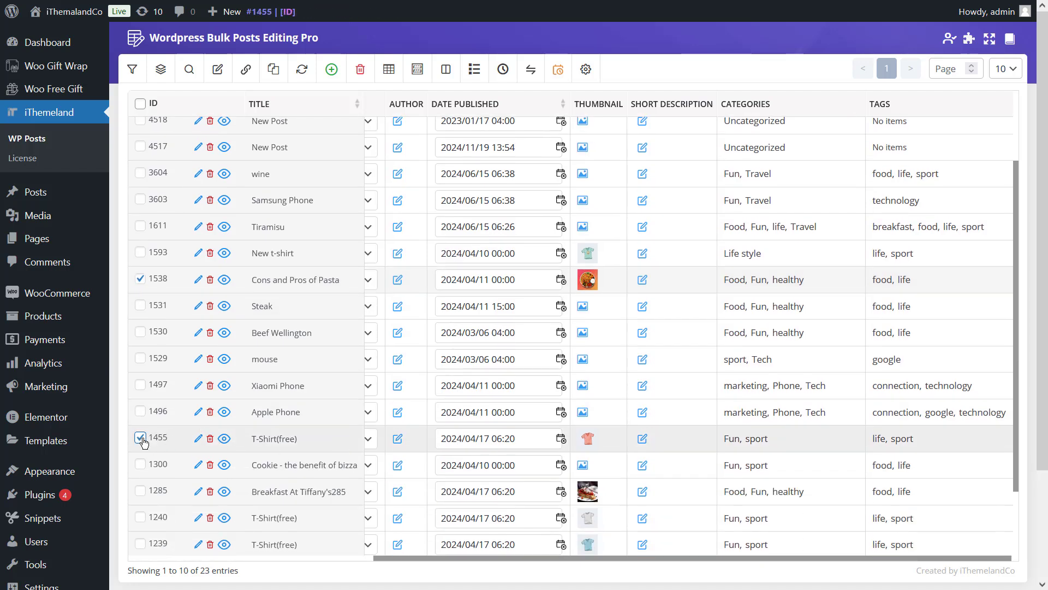
click(140, 491)
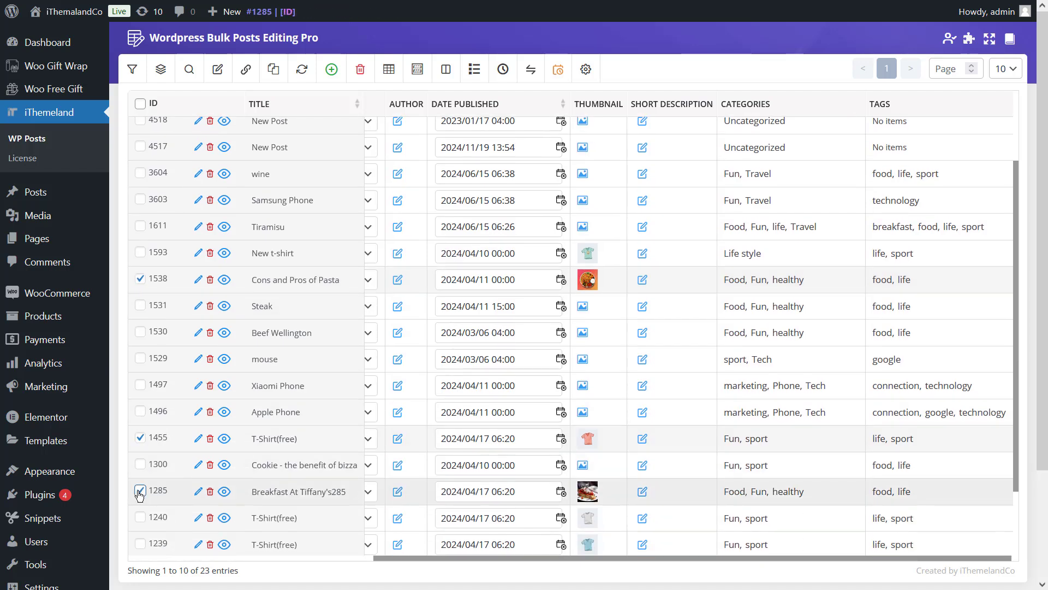
Export only the selected posts with visible fields to CSV and check the Thumbnail column H.
click(531, 69)
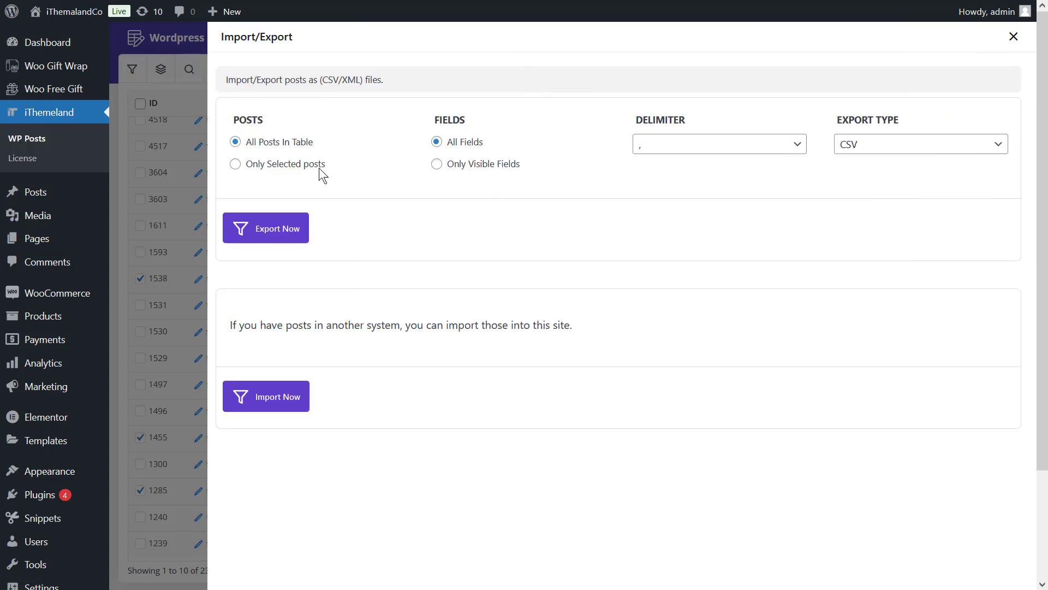
click(319, 168)
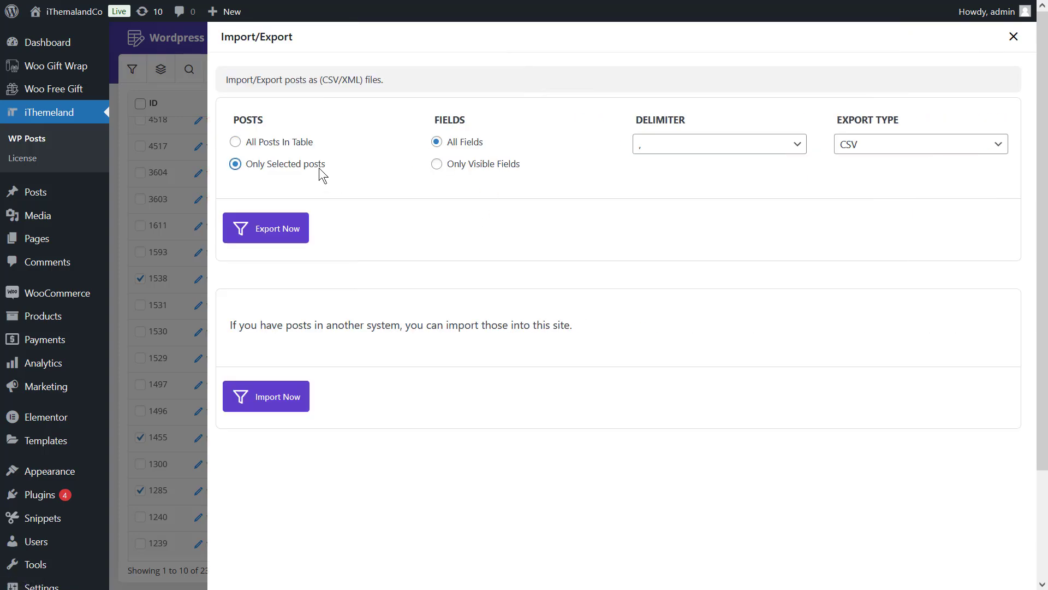
click(471, 173)
click(249, 227)
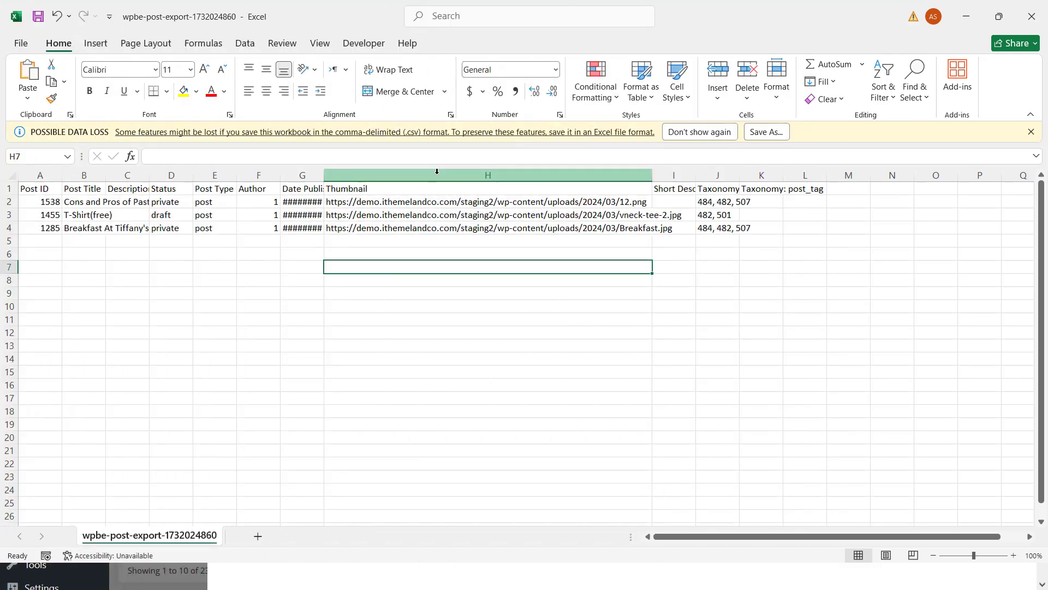
click(435, 174)
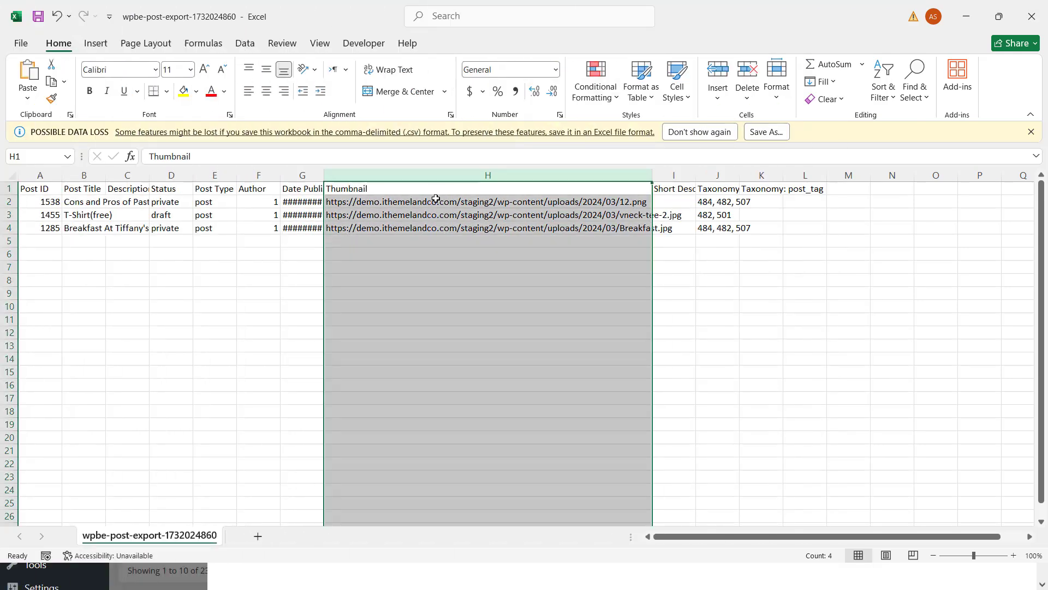
click(715, 271)
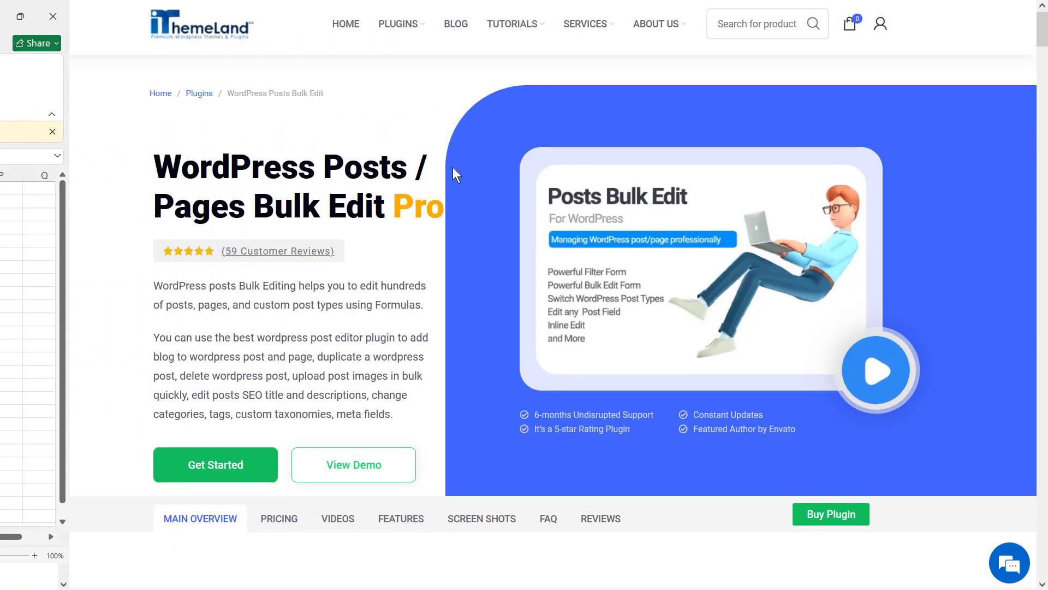
scroll(453, 167, down, 2)
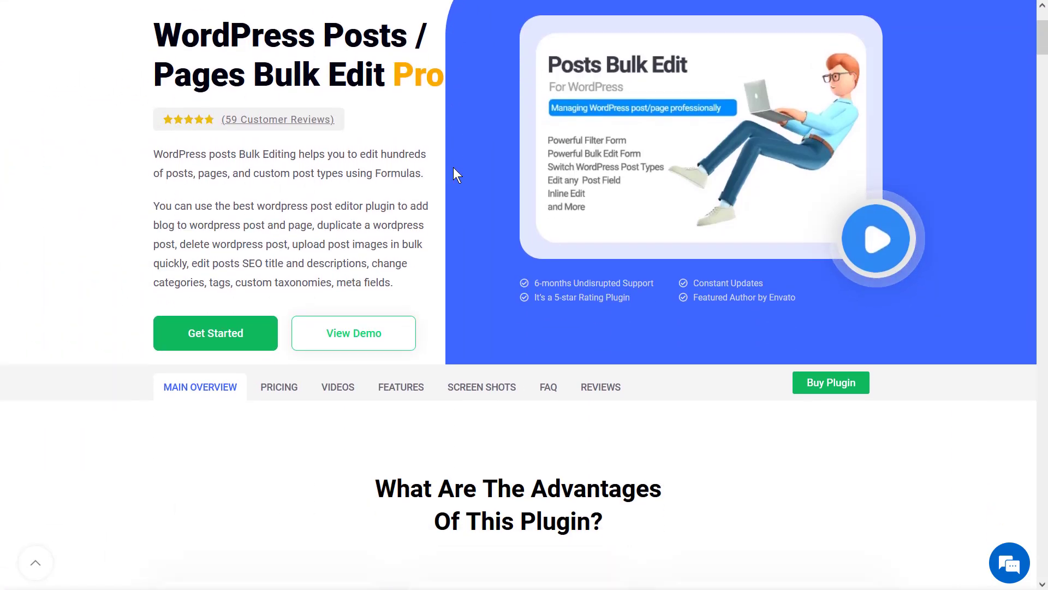
scroll(453, 167, down, 8)
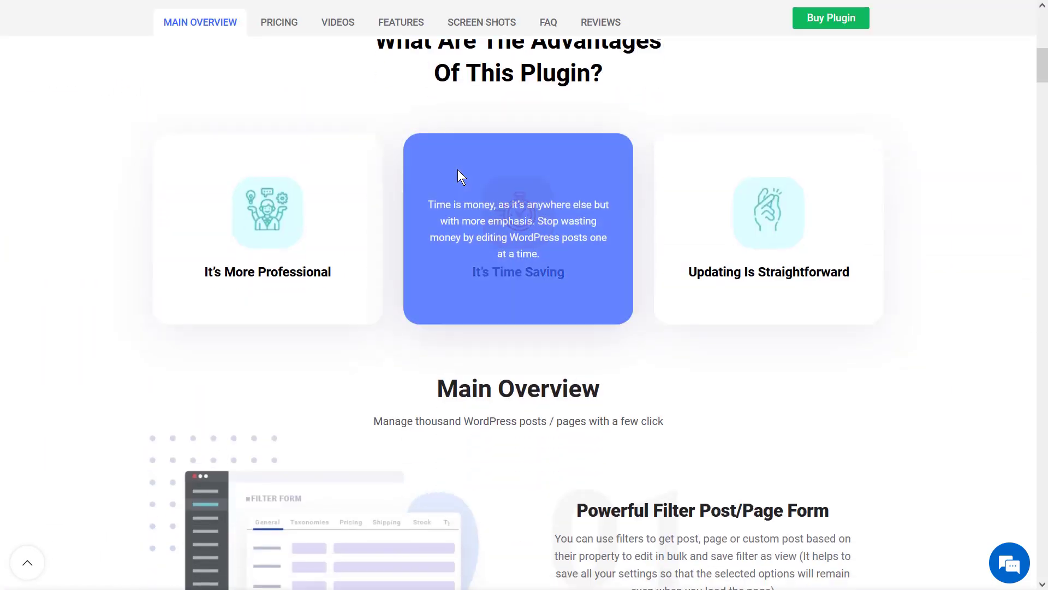
scroll(457, 170, down, 10)
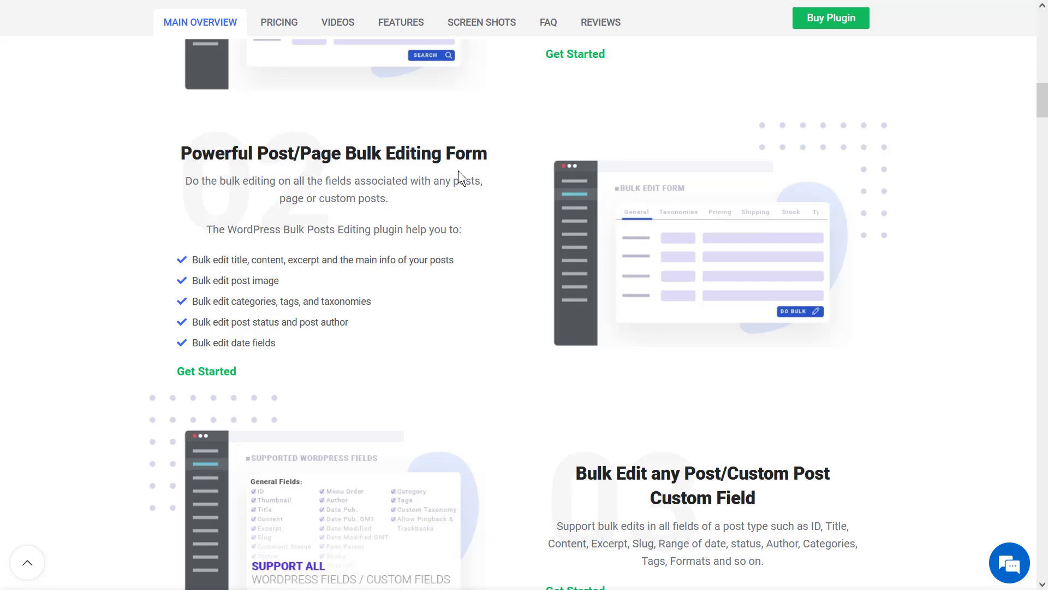
scroll(457, 170, down, 9)
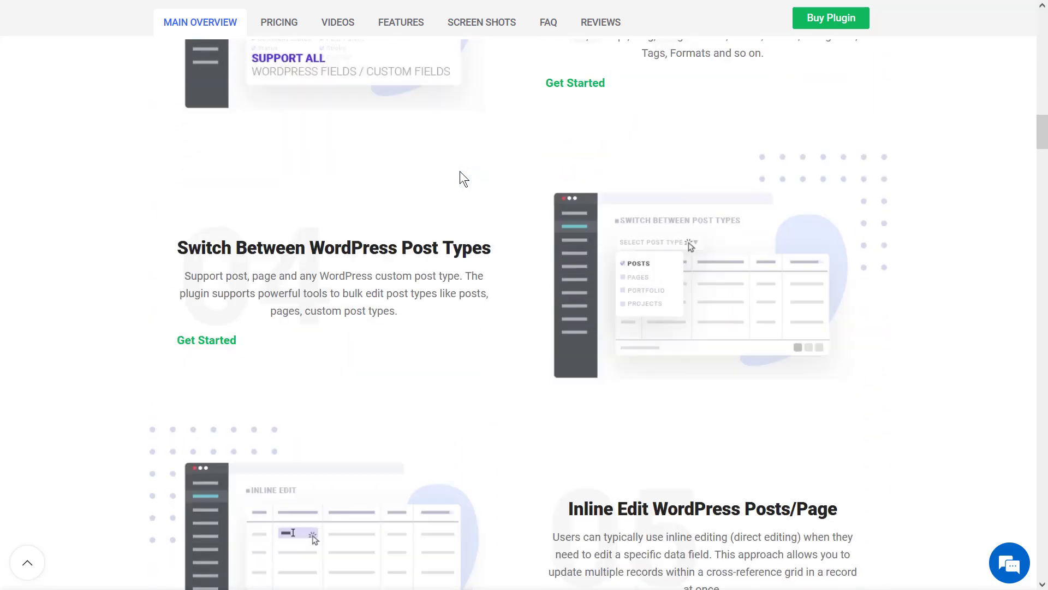
scroll(460, 171, down, 3)
scroll(462, 171, down, 13)
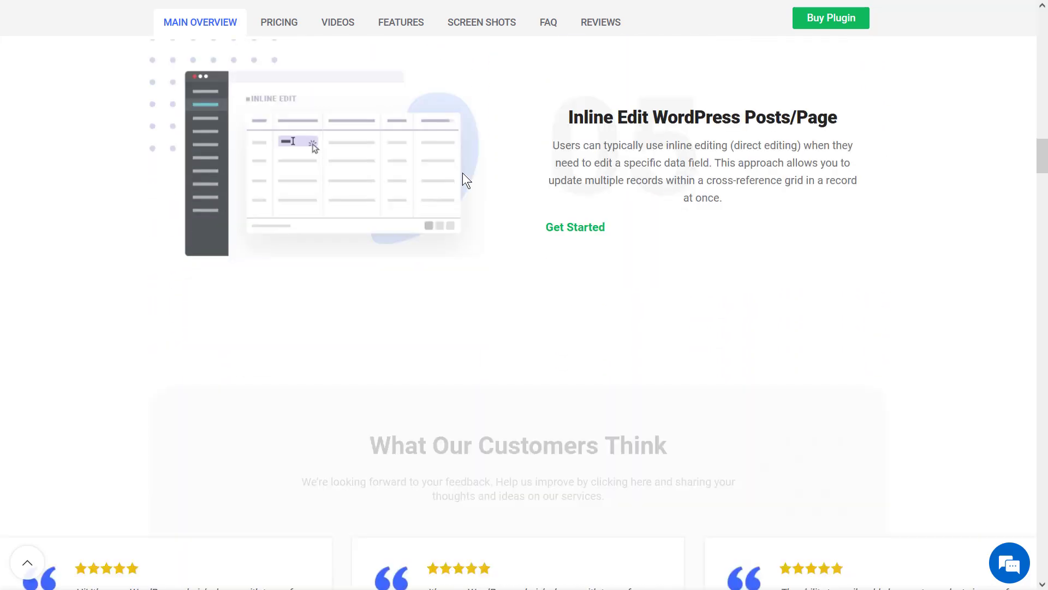
scroll(464, 174, down, 6)
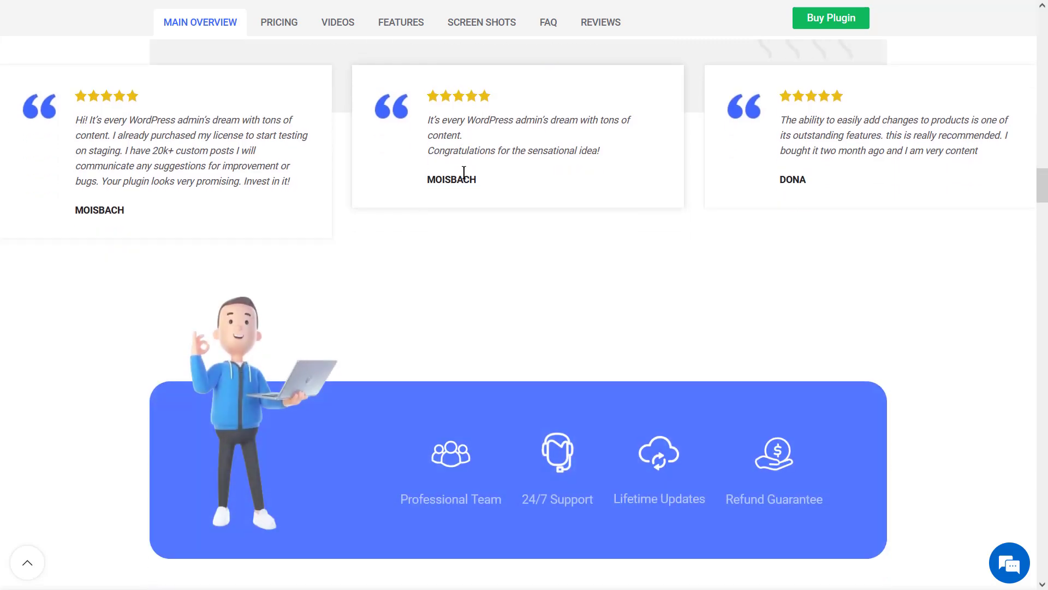
scroll(464, 172, down, 6)
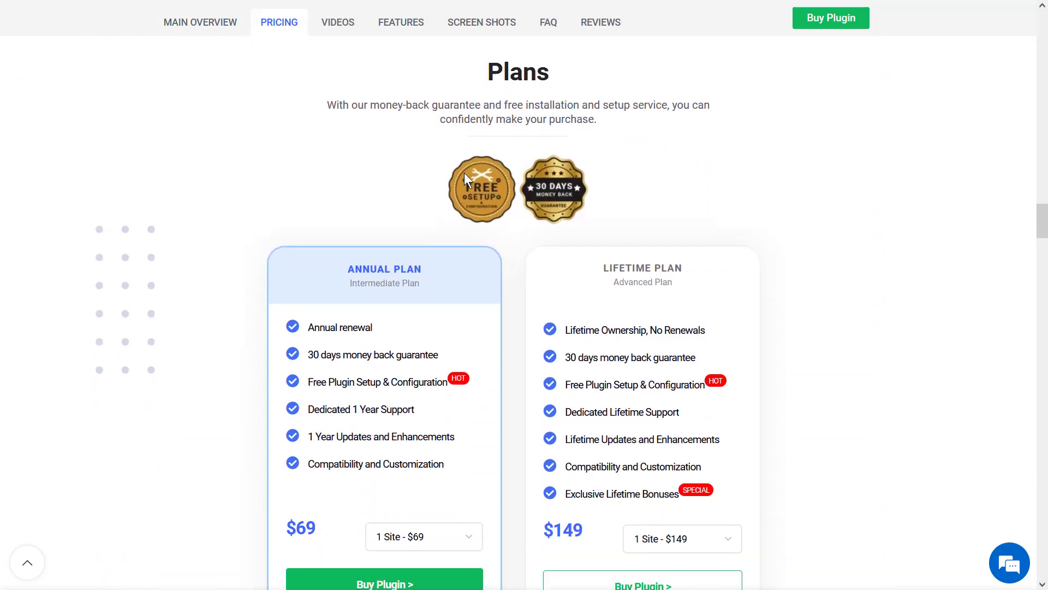
scroll(466, 173, down, 1)
scroll(467, 173, down, 10)
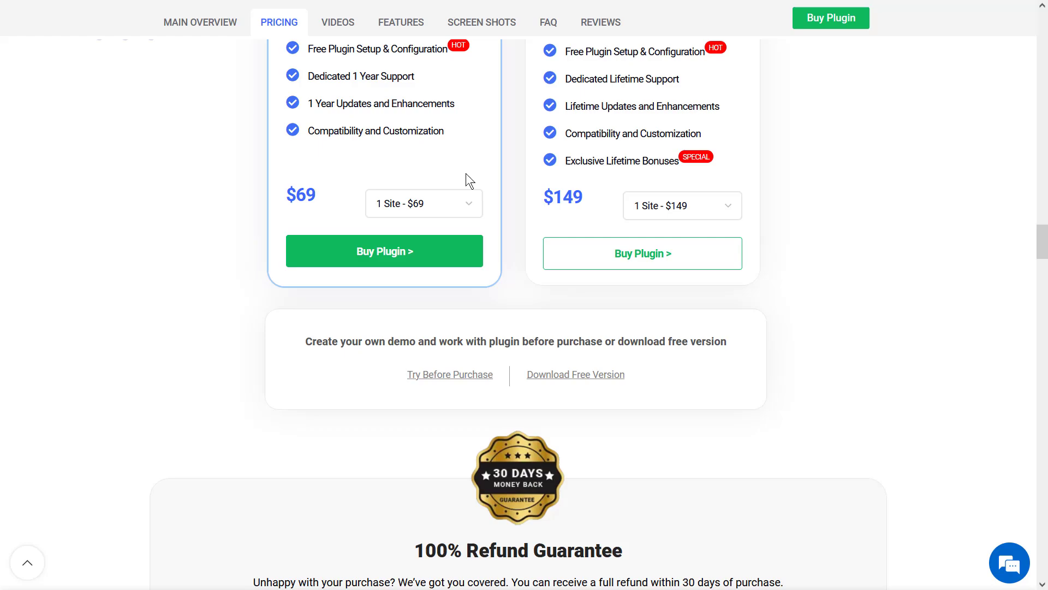
scroll(469, 176, down, 13)
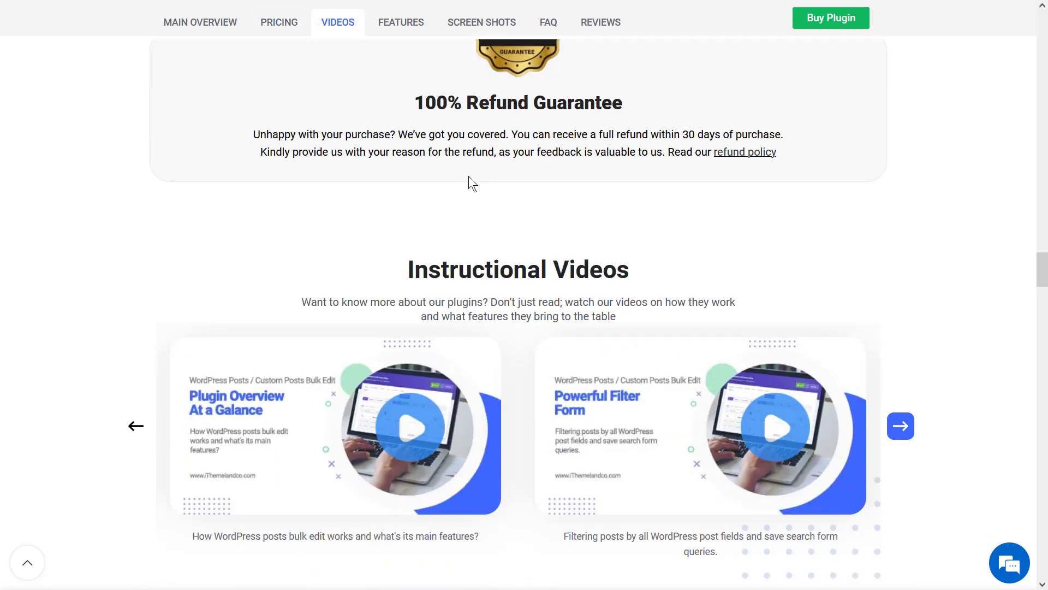